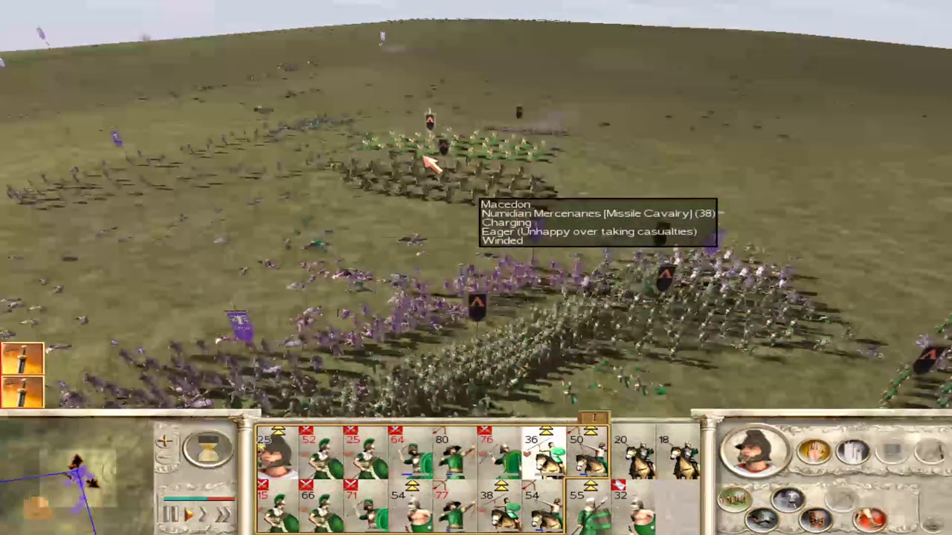
pyautogui.press('e')
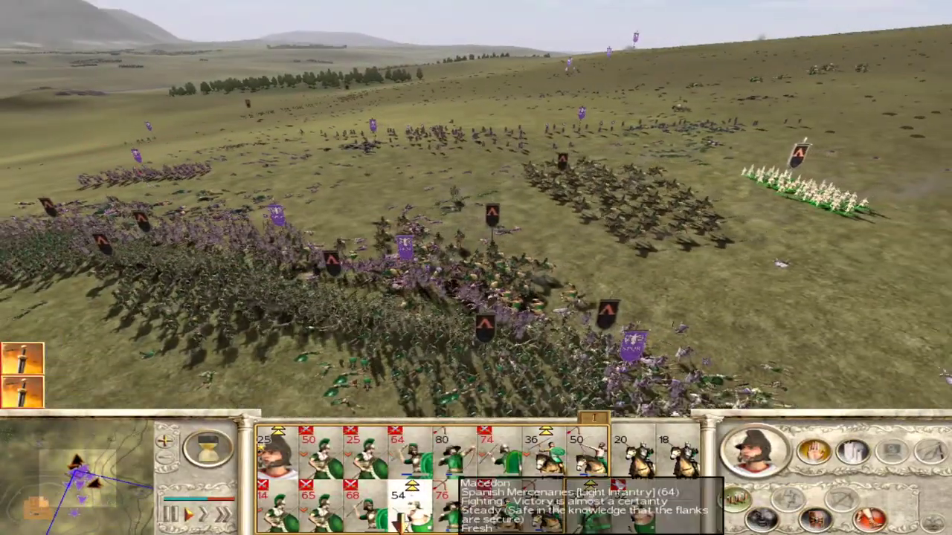
pyautogui.doubleClick(420, 498)
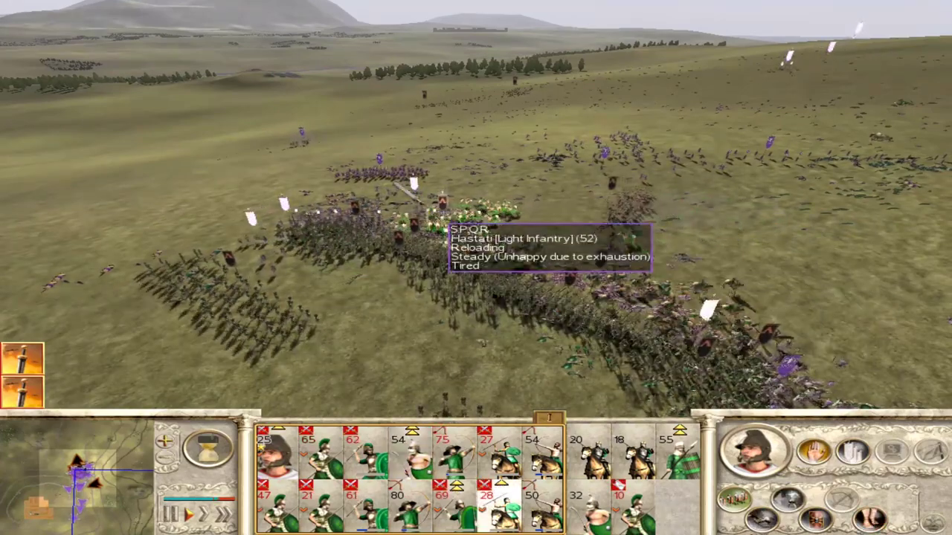
pyautogui.click(362, 190)
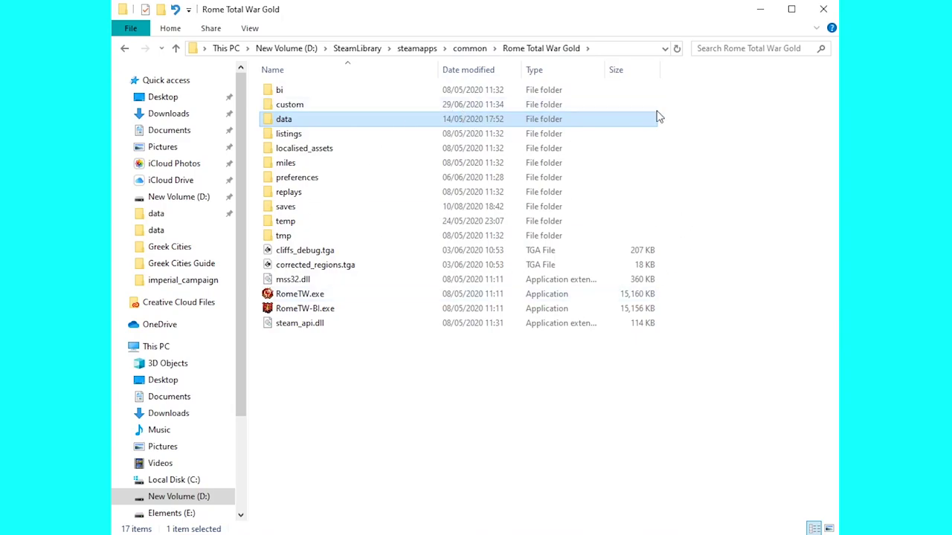
# Open descr_mercenaries.txt from the game's data\world\maps\campaign\imperial_campaign folder
pyautogui.doubleClick(318, 121)
pyautogui.scroll(-4, 380, 283)
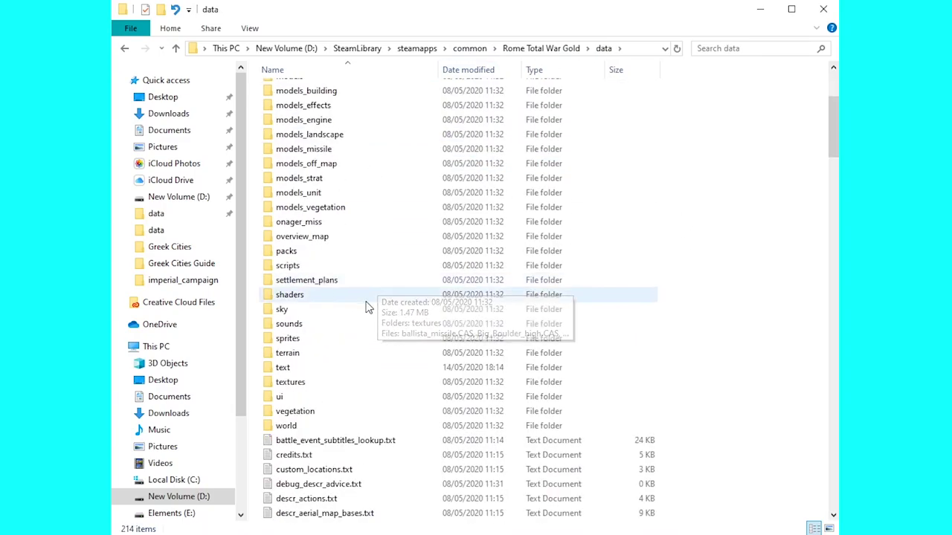
pyautogui.doubleClick(287, 426)
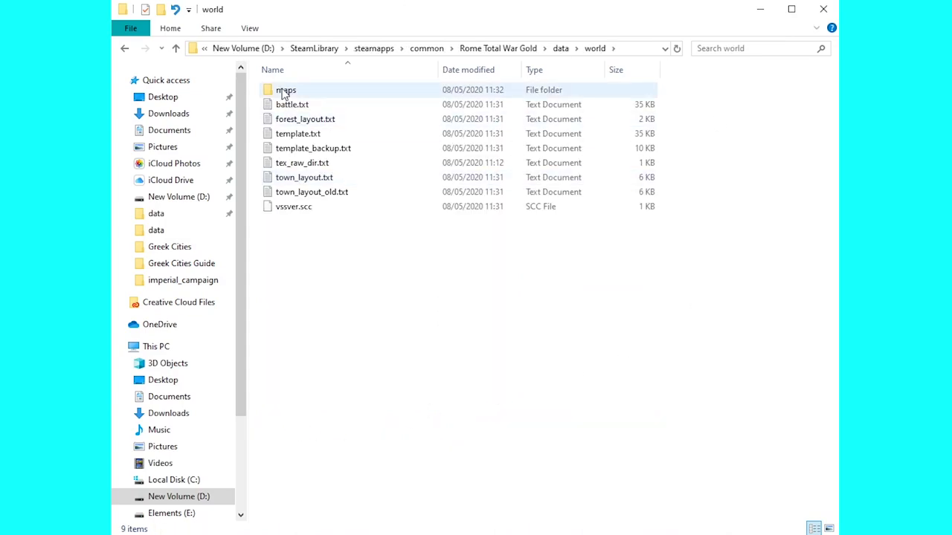
pyautogui.doubleClick(284, 91)
pyautogui.doubleClick(303, 121)
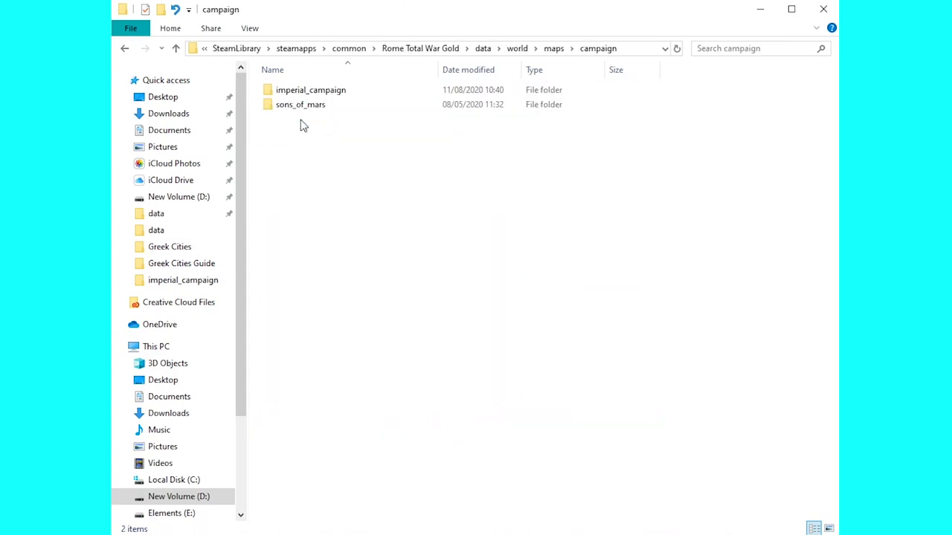
pyautogui.doubleClick(301, 91)
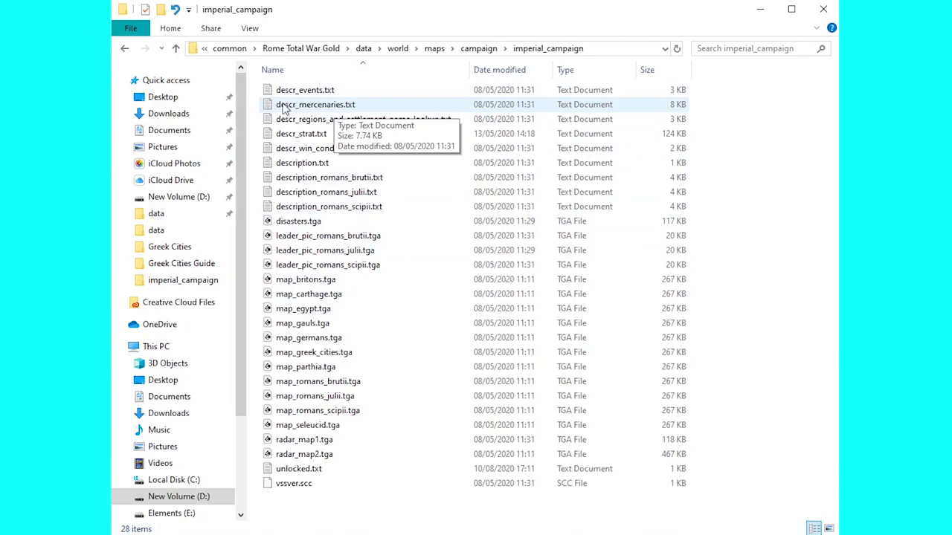
pyautogui.doubleClick(322, 109)
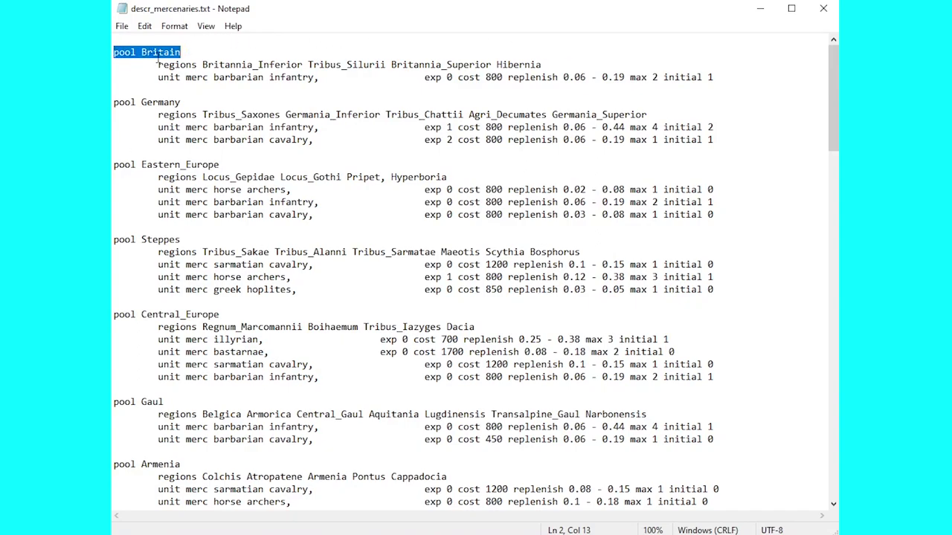
# Examine the region list and the mercenary unit entry of the Britain pool
pyautogui.moveTo(203, 65); pyautogui.dragTo(546, 64)
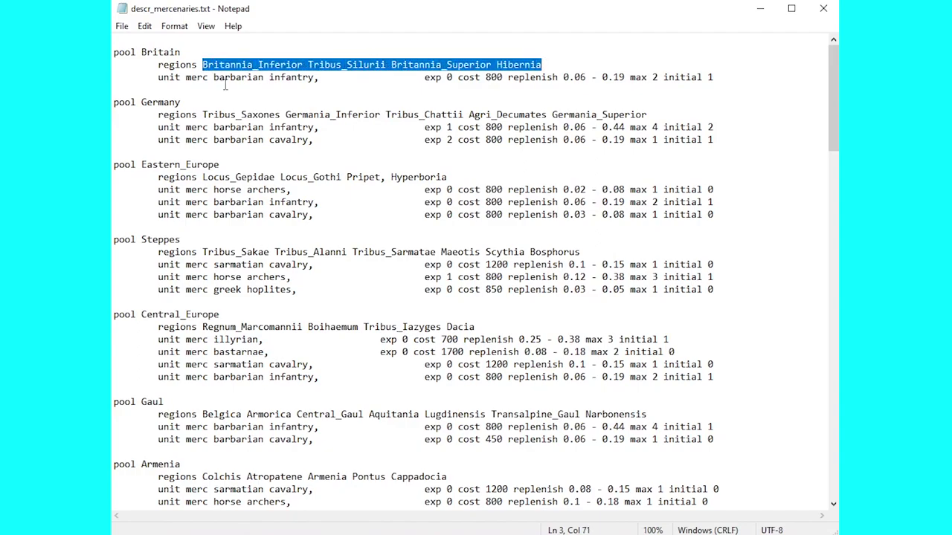
pyautogui.moveTo(156, 77); pyautogui.dragTo(320, 78)
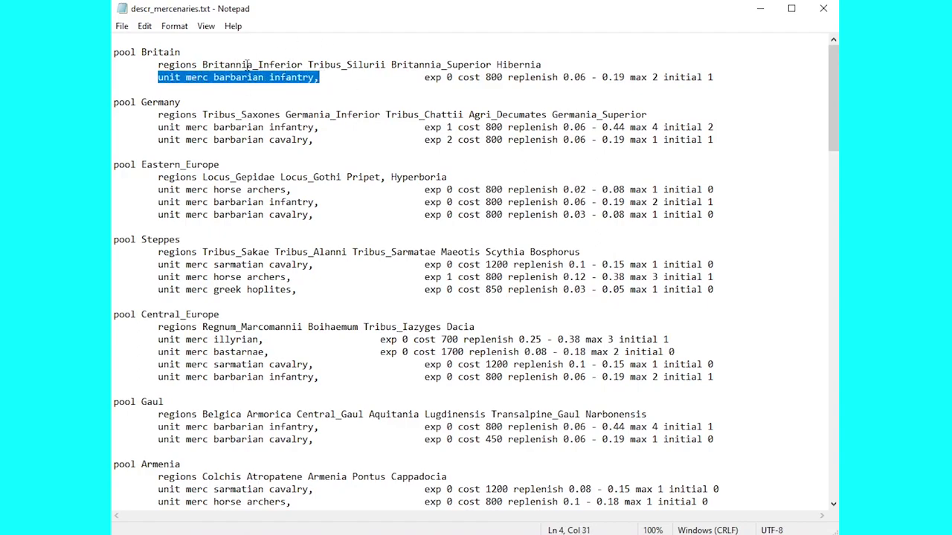
# Try an experience value of 9 for the Britain pool's barbarian infantry, restore it to 0, and review the line's maximum and initial counts
pyautogui.click(449, 77)
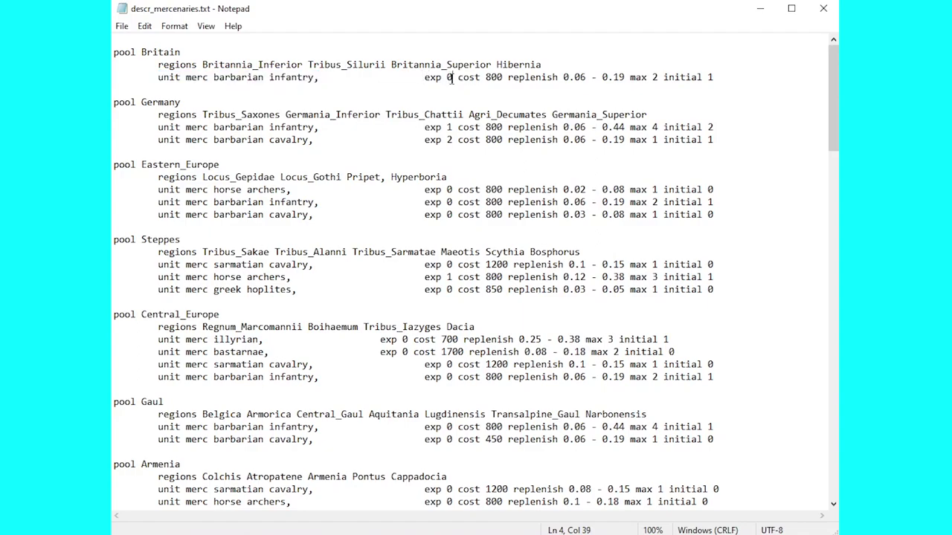
pyautogui.press('BackSpace')
pyautogui.write('9')
pyautogui.press('BackSpace')
pyautogui.write('0')
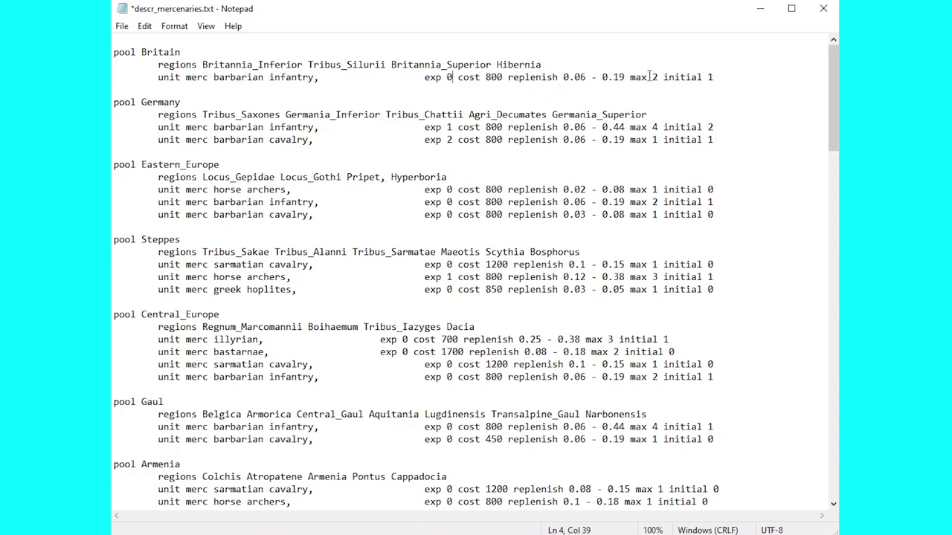
pyautogui.moveTo(657, 76); pyautogui.dragTo(630, 76)
pyautogui.click(719, 76)
# Examine the Illyria pool's entry, including the maximum and initial values of its illyrian unit
pyautogui.scroll(-7, 429, 260)
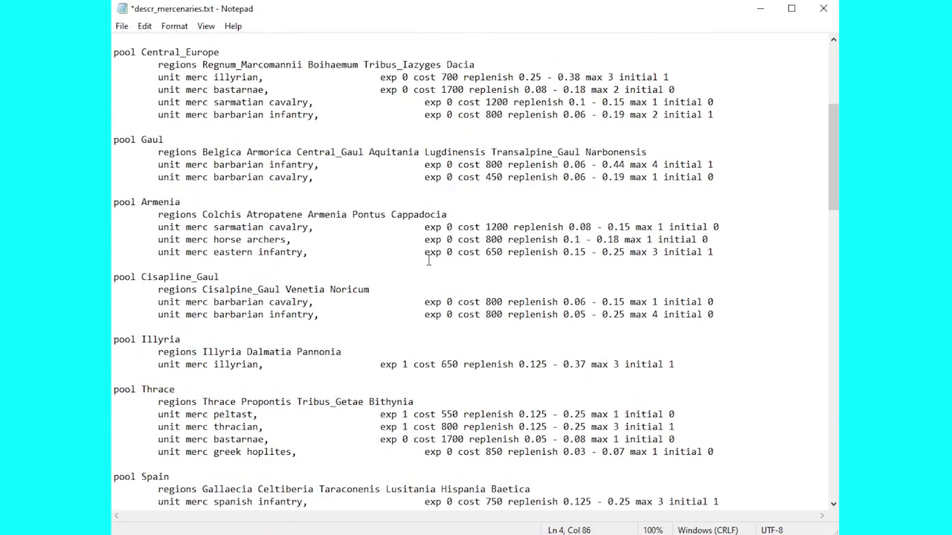
pyautogui.scroll(-4, 429, 260)
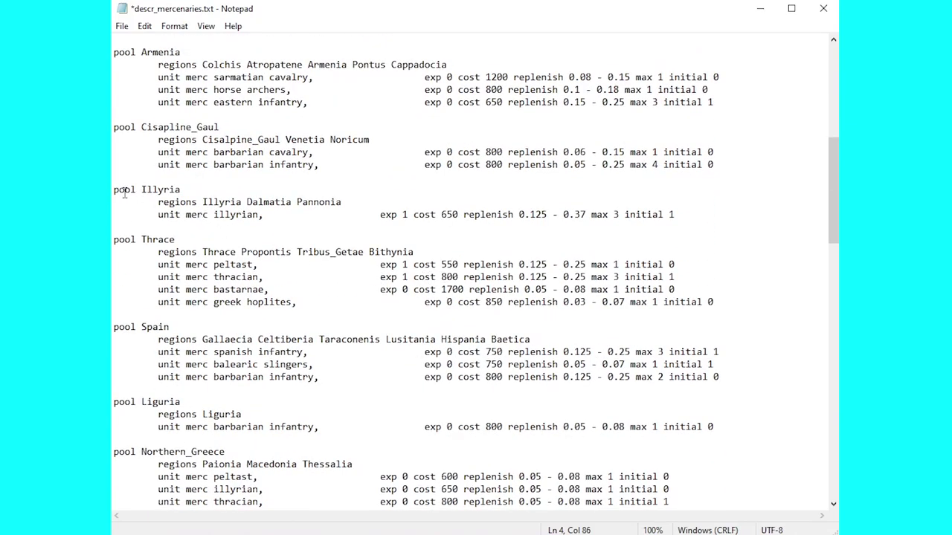
pyautogui.moveTo(115, 190); pyautogui.dragTo(679, 211)
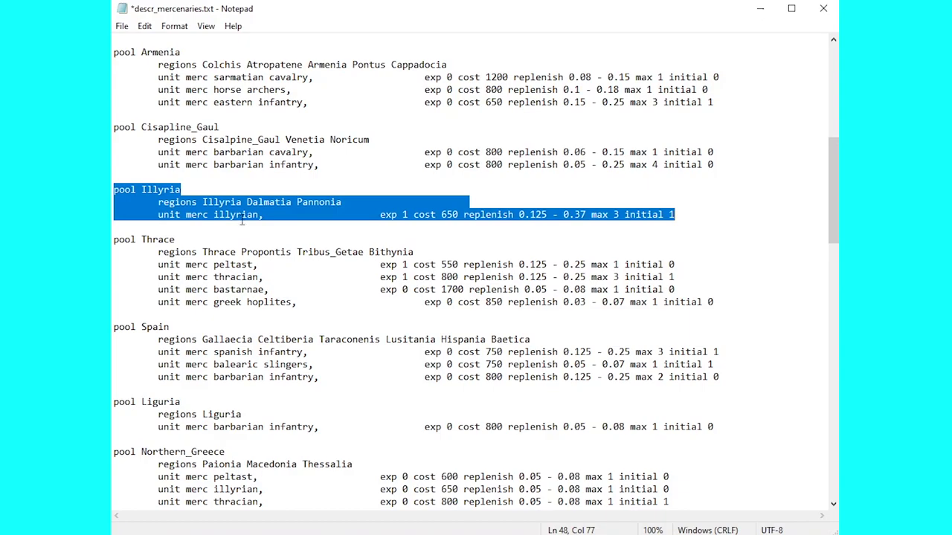
pyautogui.click(161, 215)
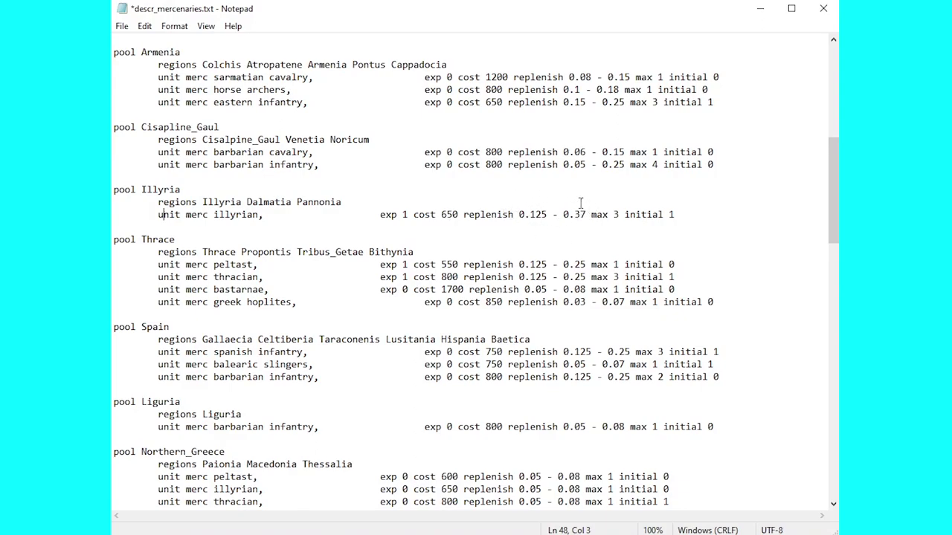
pyautogui.moveTo(592, 214); pyautogui.dragTo(677, 214)
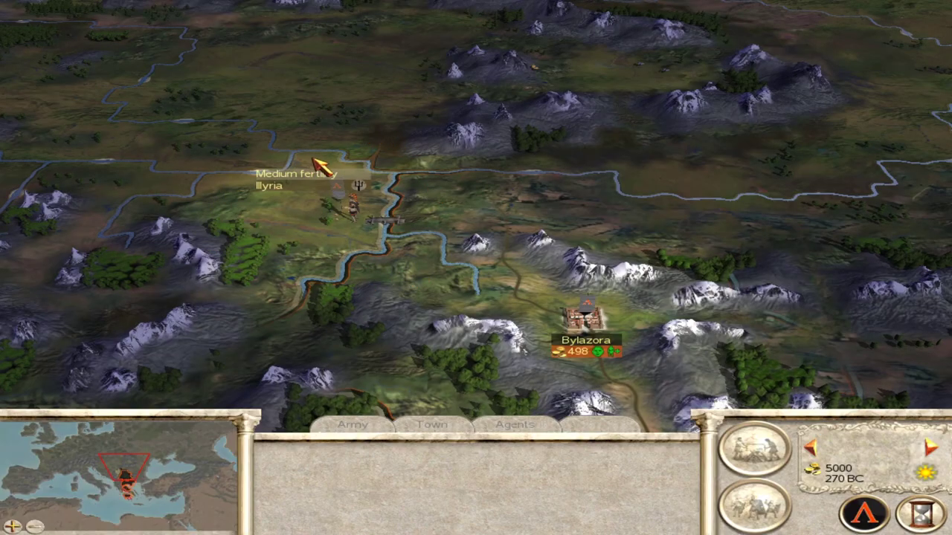
# In Rome: Total War, show the mercenaries the general in Illyria can hire and examine the Illyrian Mercenaries' unit details
pyautogui.click(336, 208)
pyautogui.click(753, 506)
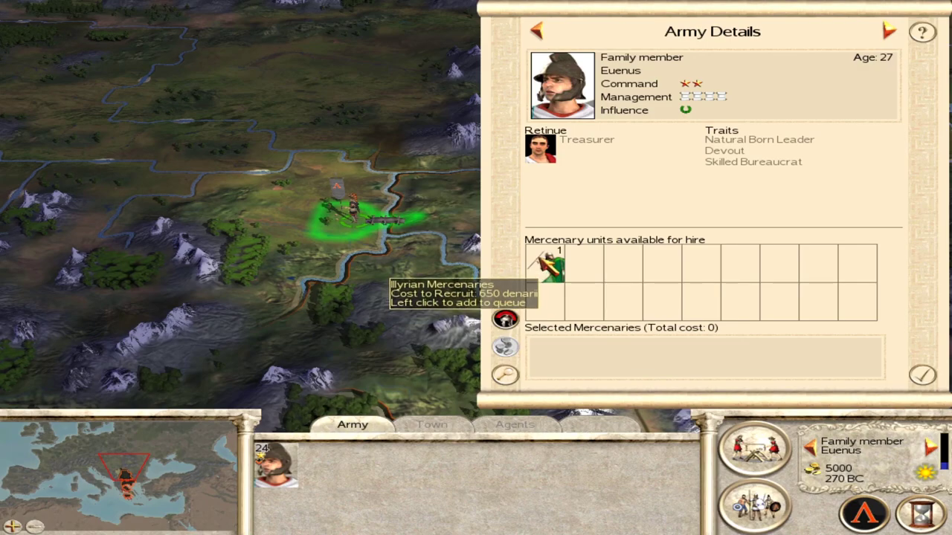
pyautogui.rightClick(563, 262)
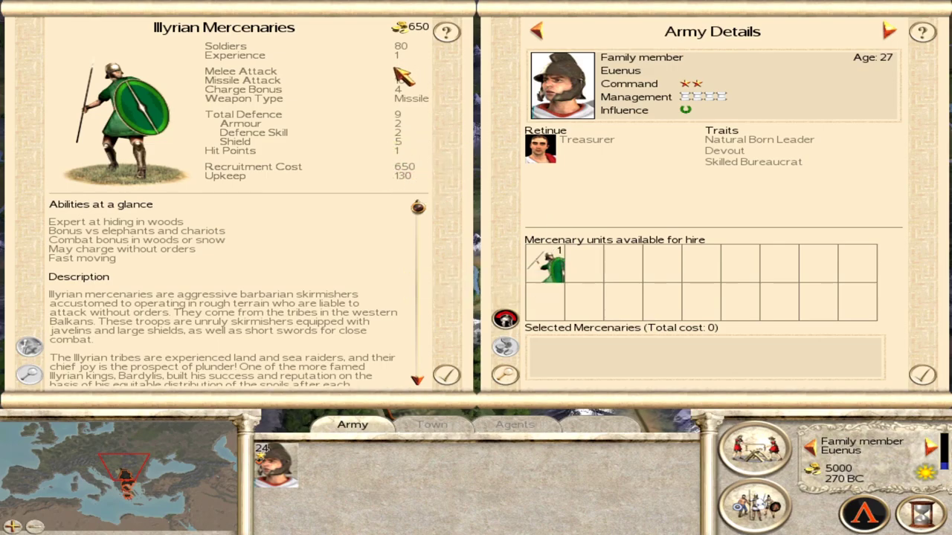
pyautogui.click(447, 375)
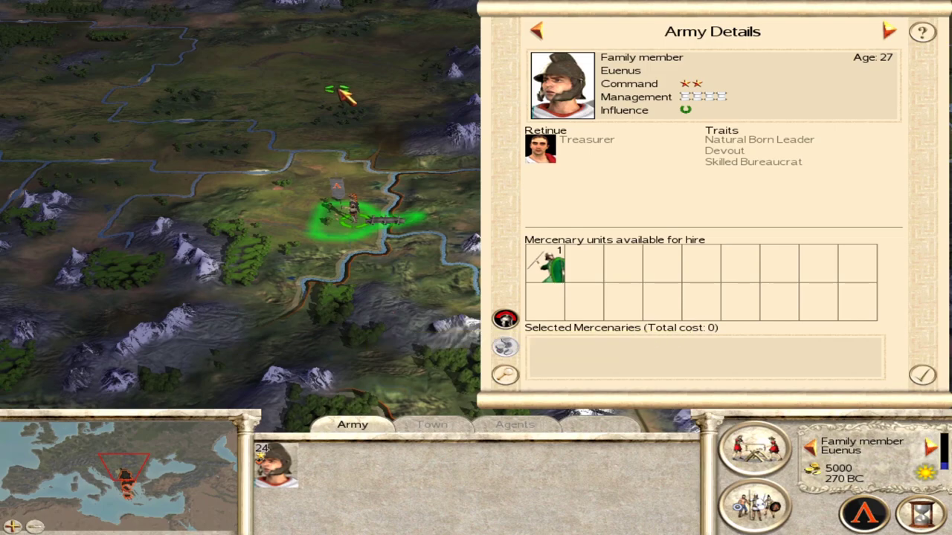
pyautogui.scroll(2, 438, 97)
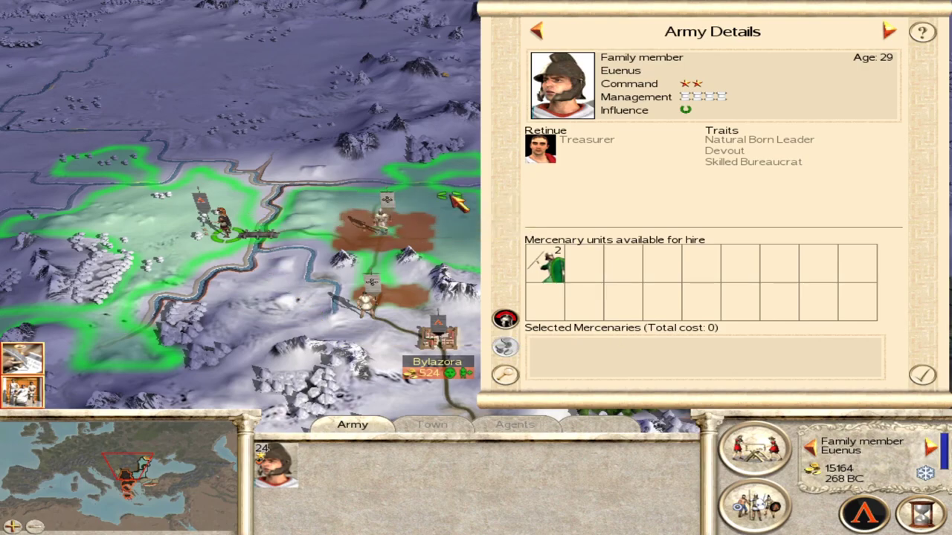
pyautogui.press('Down')
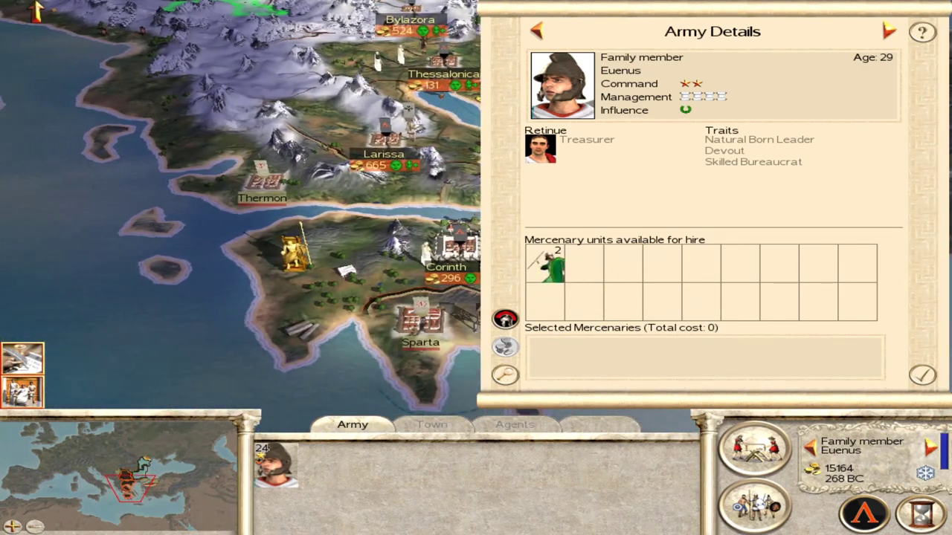
pyautogui.moveTo(2, 7)
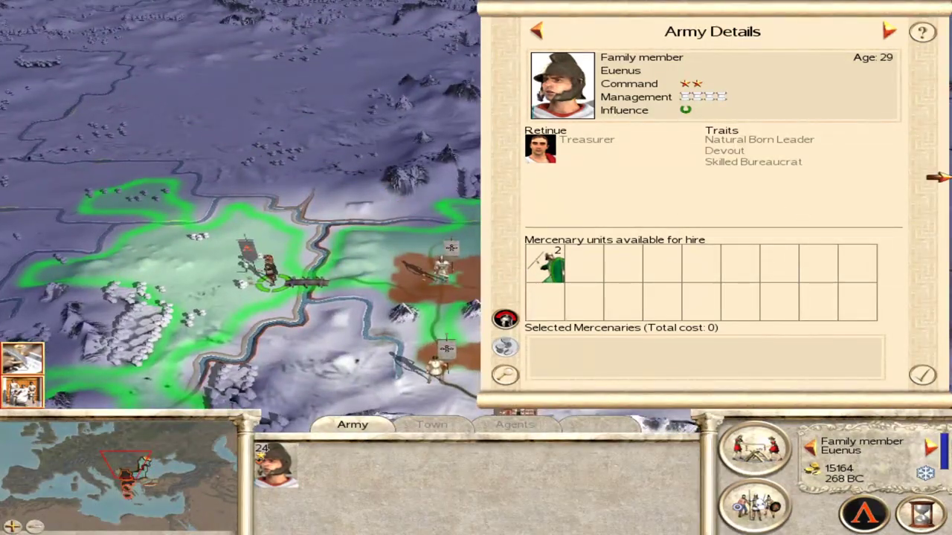
pyautogui.press('Up')
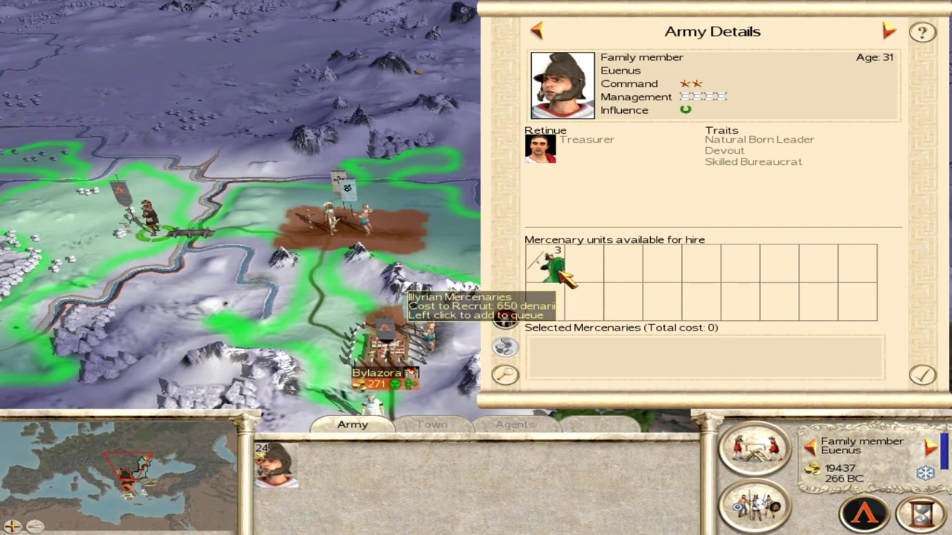
pyautogui.press('Escape')
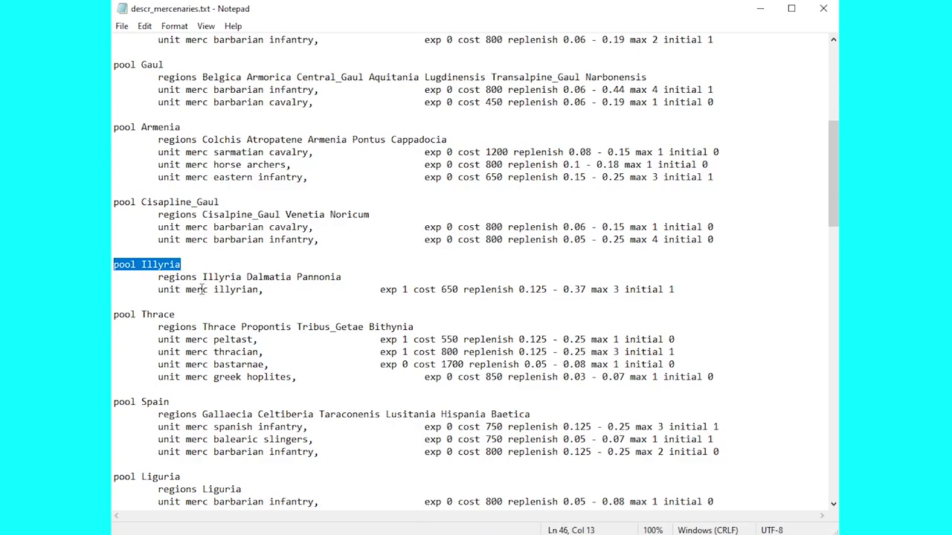
# In descr_mercenaries.txt, set the Illyria pool's illyrian mercenaries to experience 9 and cost 350
pyautogui.click(404, 290)
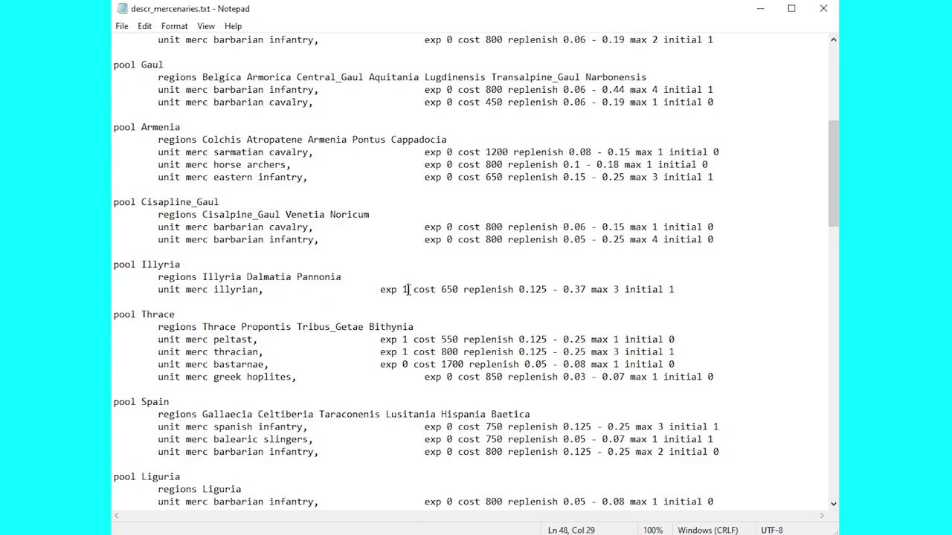
pyautogui.press('BackSpace')
pyautogui.write('9')
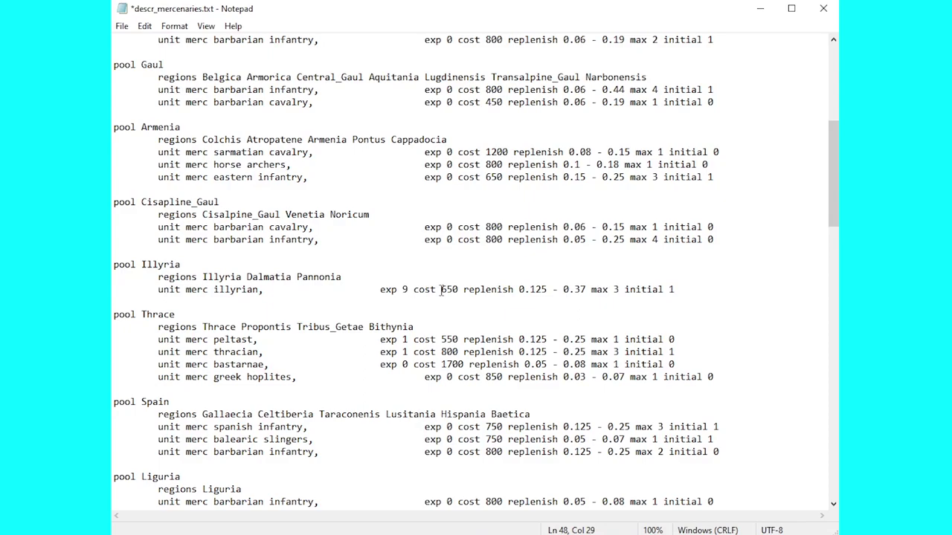
pyautogui.click(448, 290)
pyautogui.press('BackSpace')
pyautogui.write('3')
# Set the replenish range of the Illyria pool's illyrian mercenaries to 0.8 - 0.9
pyautogui.moveTo(547, 289); pyautogui.dragTo(529, 289)
pyautogui.write('8')
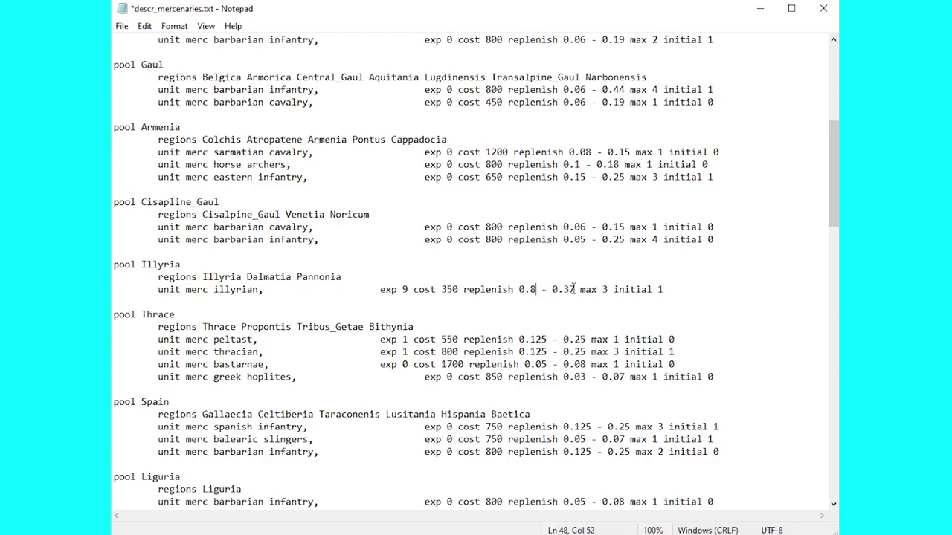
pyautogui.moveTo(575, 289); pyautogui.dragTo(563, 289)
pyautogui.write('9')
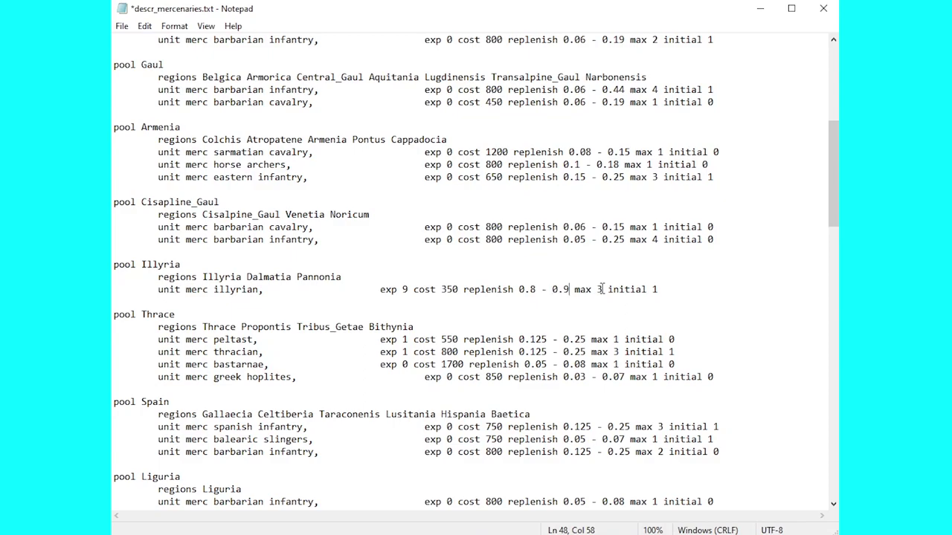
# Set the Illyria pool's illyrian mercenaries to a maximum of 5 and an initial count of 2
pyautogui.press('BackSpace')
pyautogui.write('5')
pyautogui.click(655, 290)
pyautogui.press('BackSpace')
pyautogui.write('2')
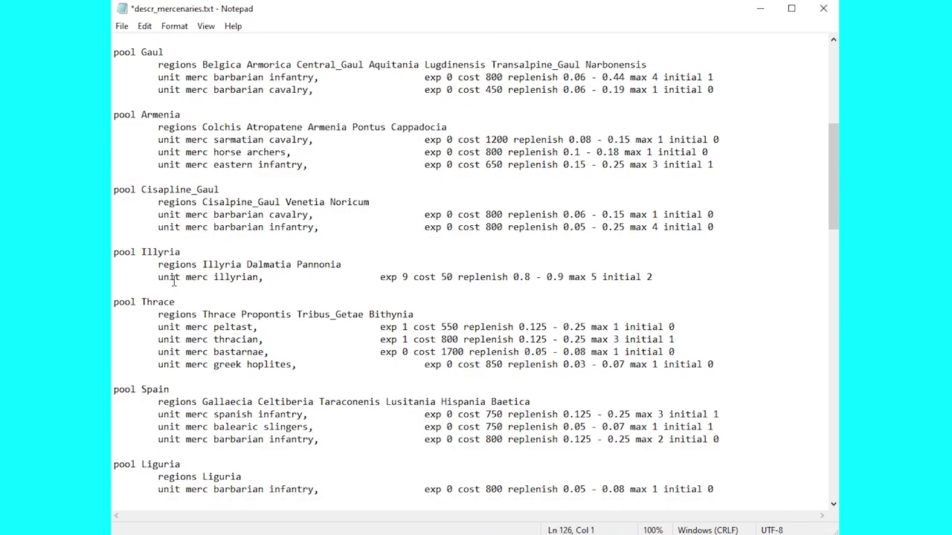
# Copy the merc elephants line from the Syria pool and add it below the illyrian mercenaries in the Illyria pool
pyautogui.scroll(-12, 216, 277)
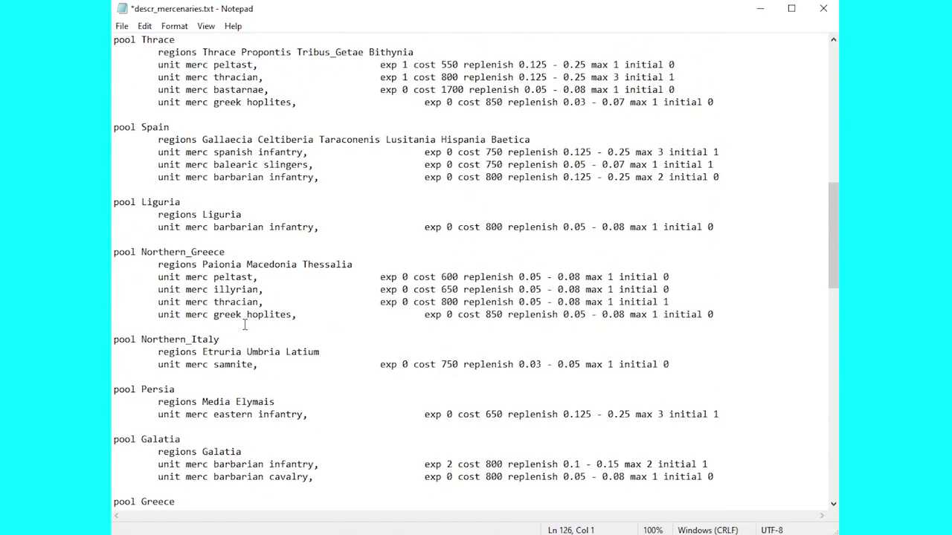
pyautogui.scroll(-5, 242, 327)
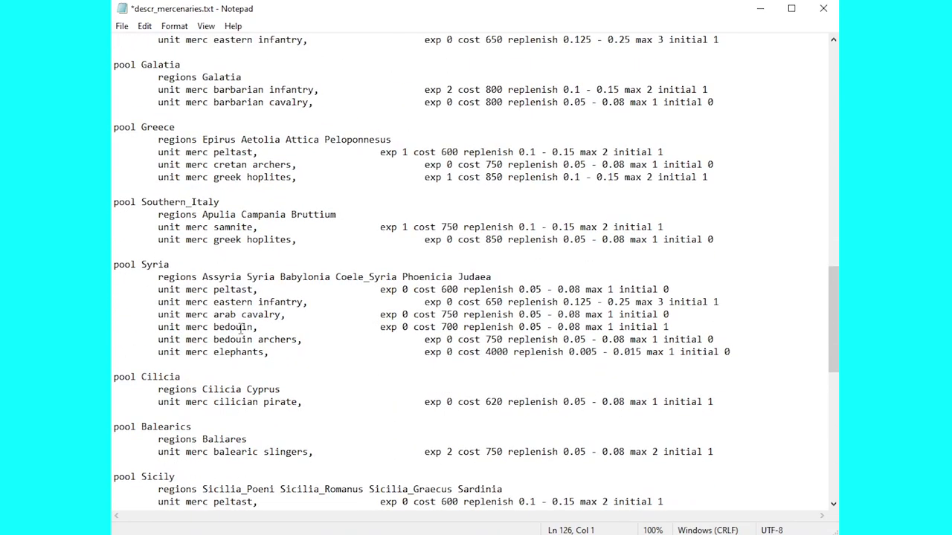
pyautogui.moveTo(733, 351); pyautogui.dragTo(123, 358)
pyautogui.hotkey('ctrl', 'c')
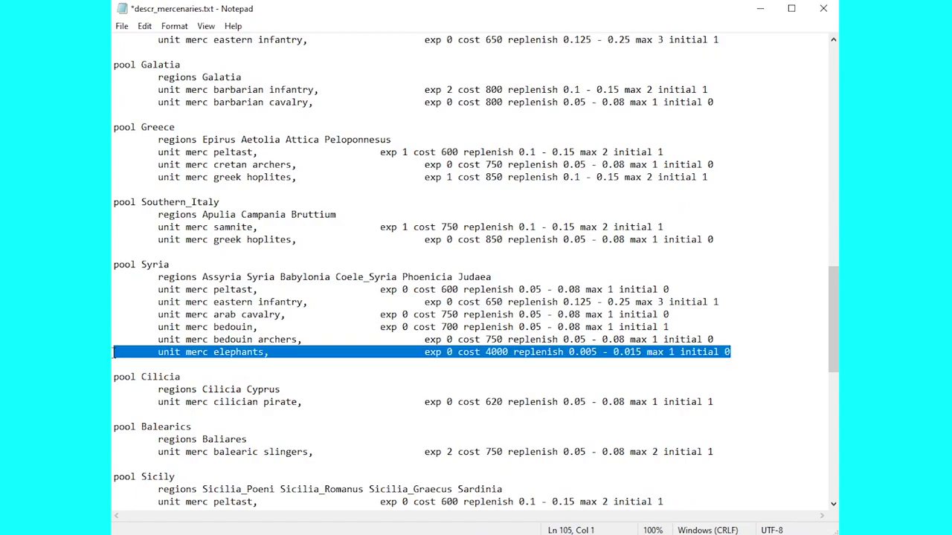
pyautogui.scroll(15, 358, 388)
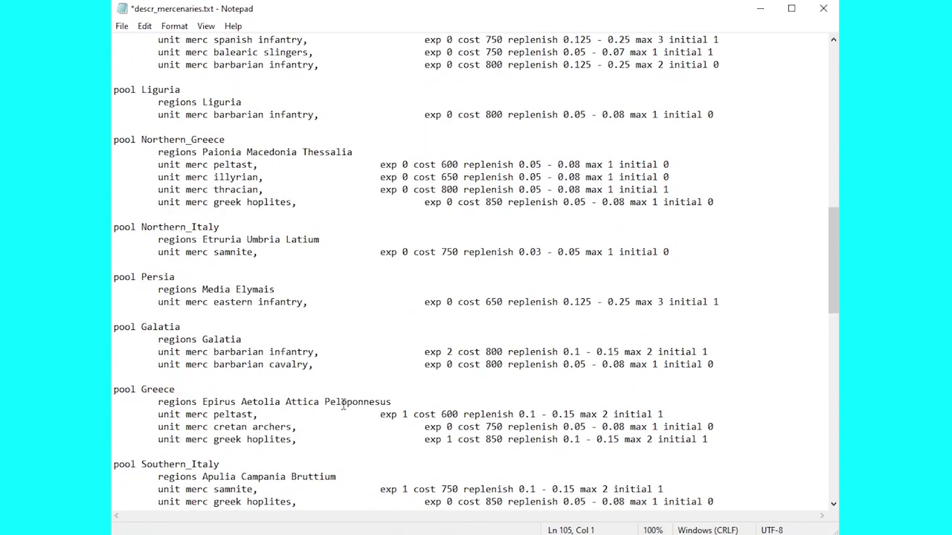
pyautogui.scroll(2, 331, 419)
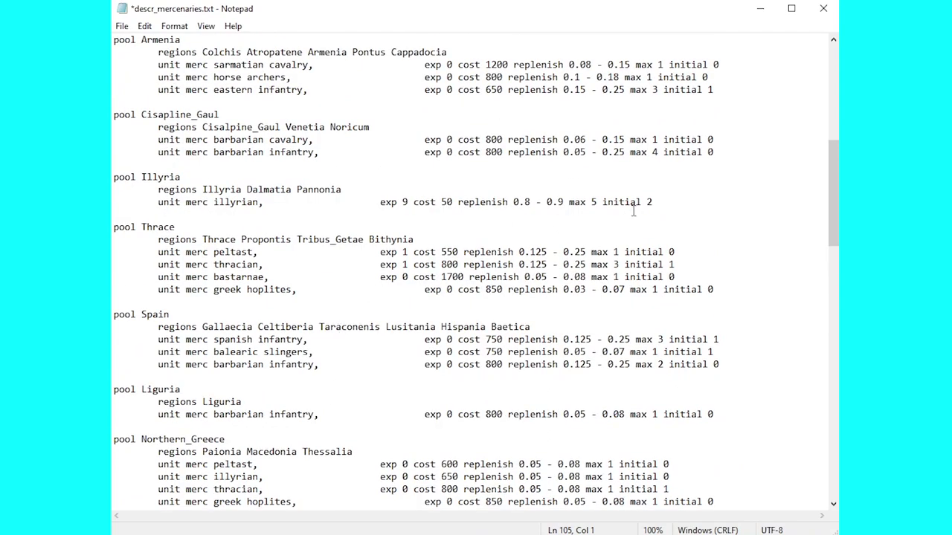
pyautogui.click(664, 202)
pyautogui.press('Return')
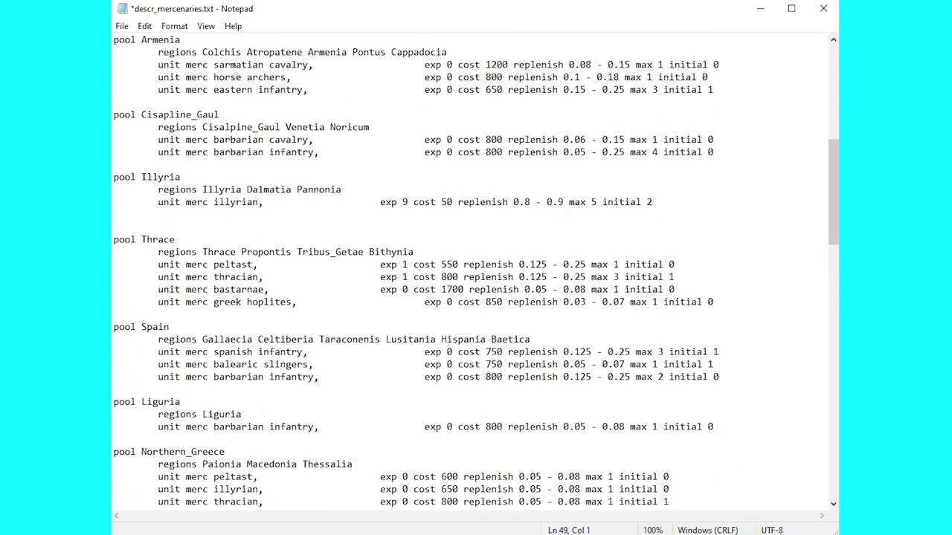
pyautogui.hotkey('ctrl', 'v')
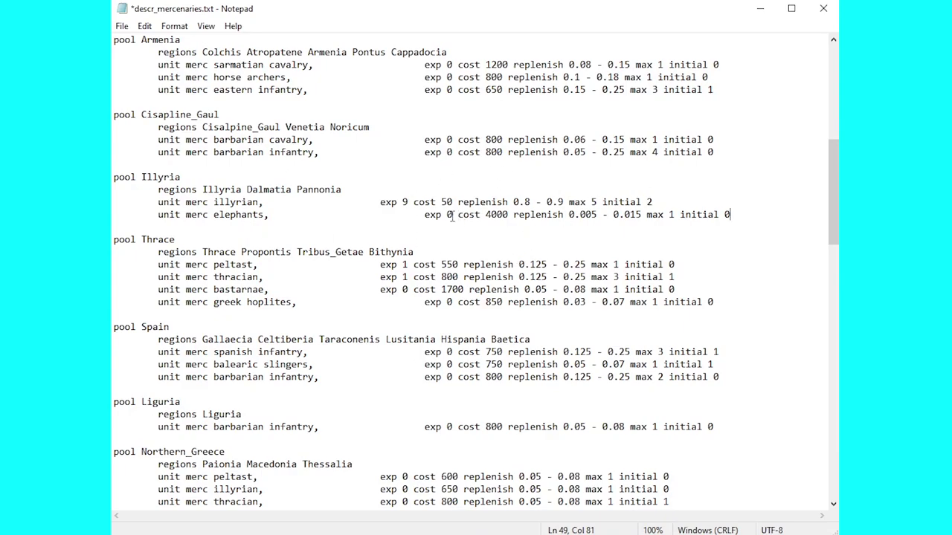
# Set the Illyria pool's elephants to experience 9 and cost 4
pyautogui.press('BackSpace')
pyautogui.write('9')
pyautogui.moveTo(511, 214); pyautogui.dragTo(490, 215)
pyautogui.press('BackSpace')
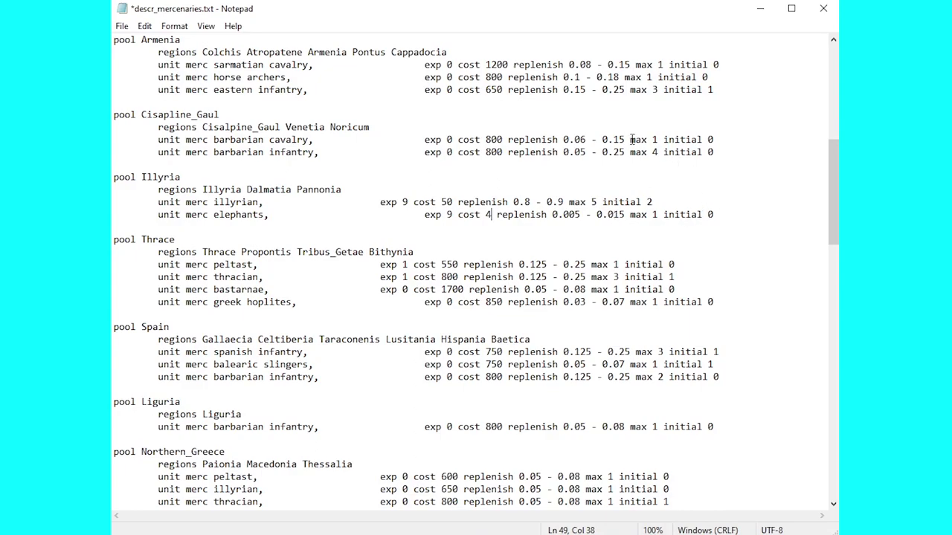
# Set the Illyria pool's elephants to replenish 0.5 - 0.9, max 2 and initial 1, and save descr_mercenaries.txt
pyautogui.click(574, 215)
pyautogui.press('BackSpace')
pyautogui.press('BackSpace')
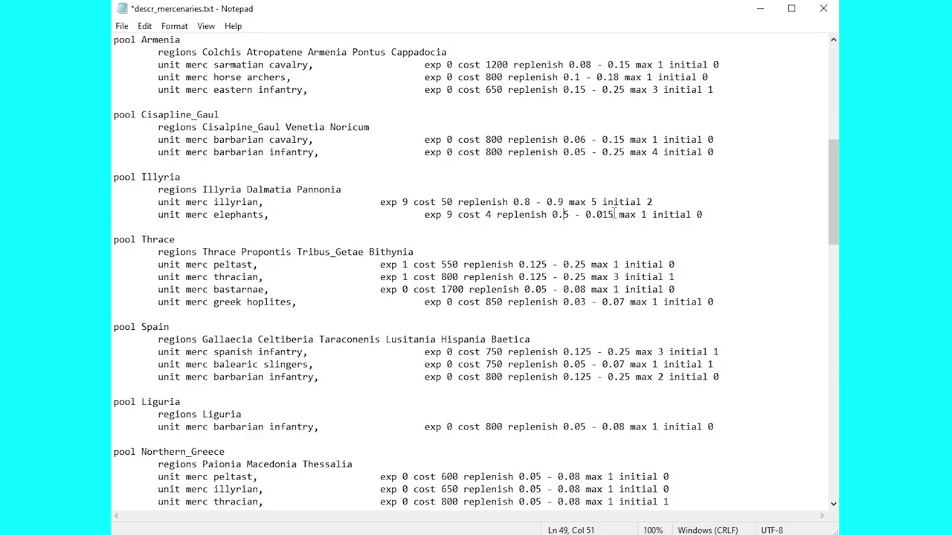
pyautogui.moveTo(614, 215); pyautogui.dragTo(597, 215)
pyautogui.write('9')
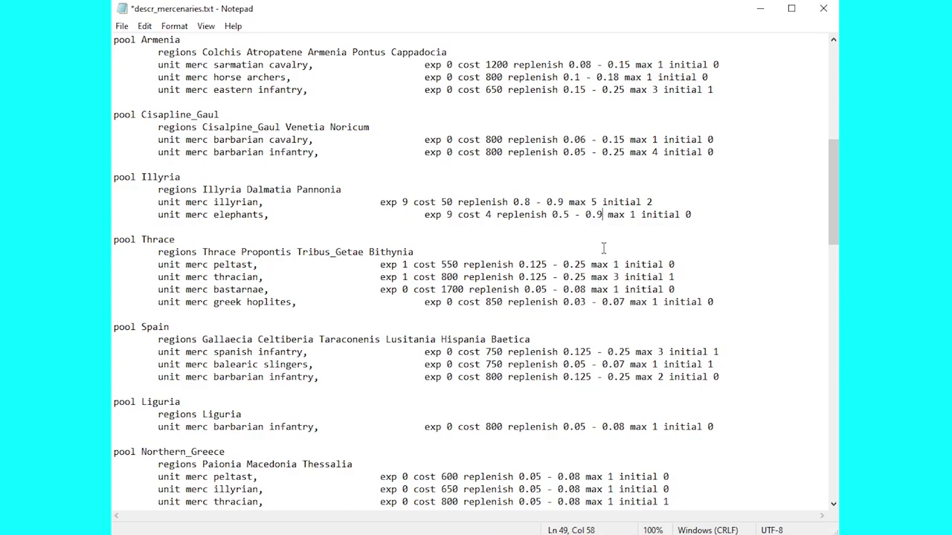
pyautogui.click(122, 26)
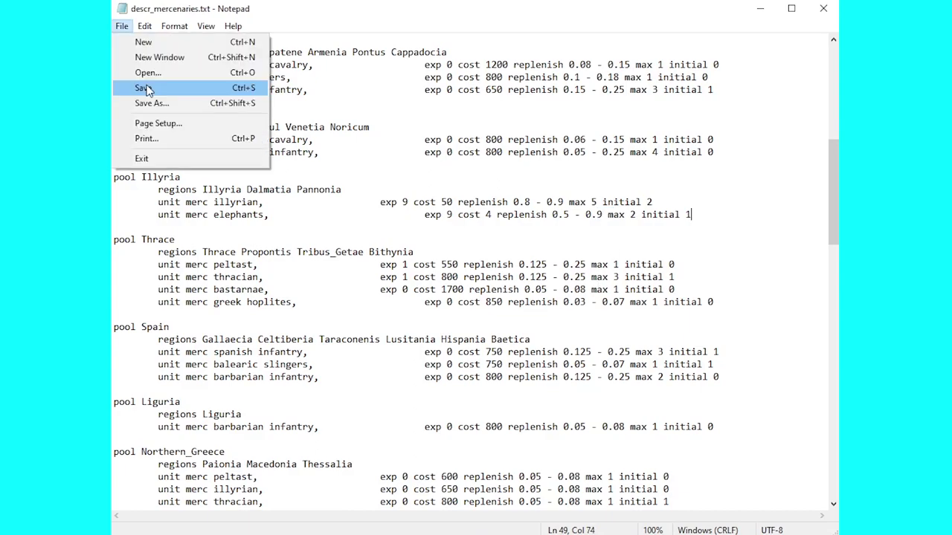
pyautogui.click(75, 87)
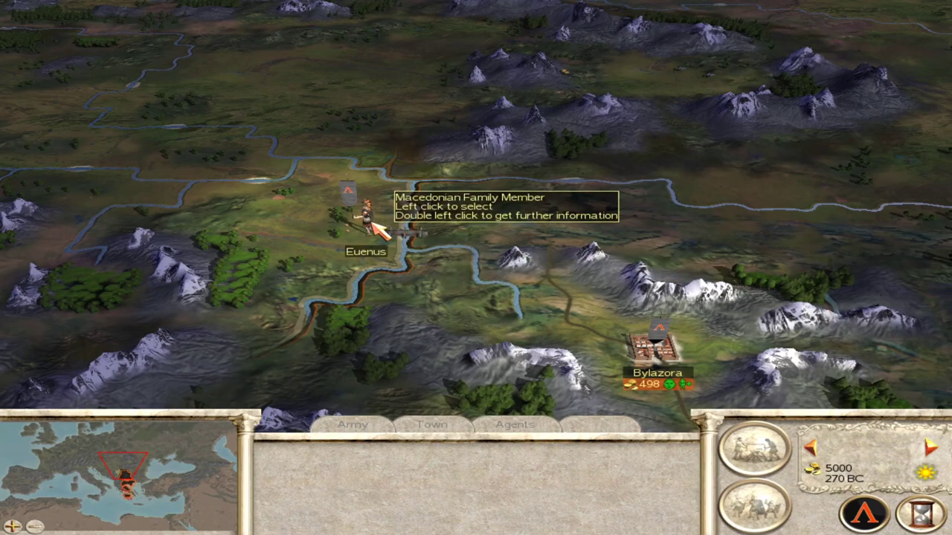
# In Rome: Total War, select the general in Illyria and show the mercenary units available for hire
pyautogui.click(368, 217)
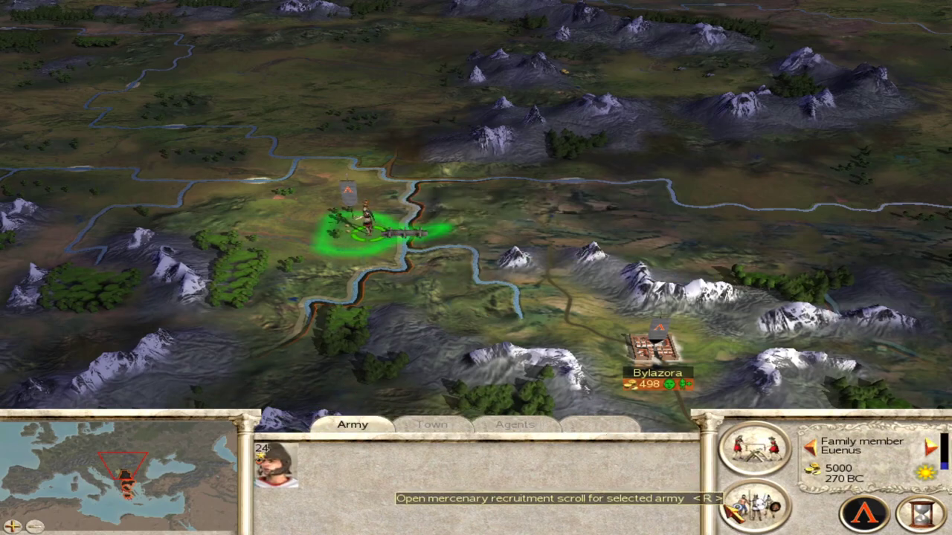
pyautogui.click(753, 505)
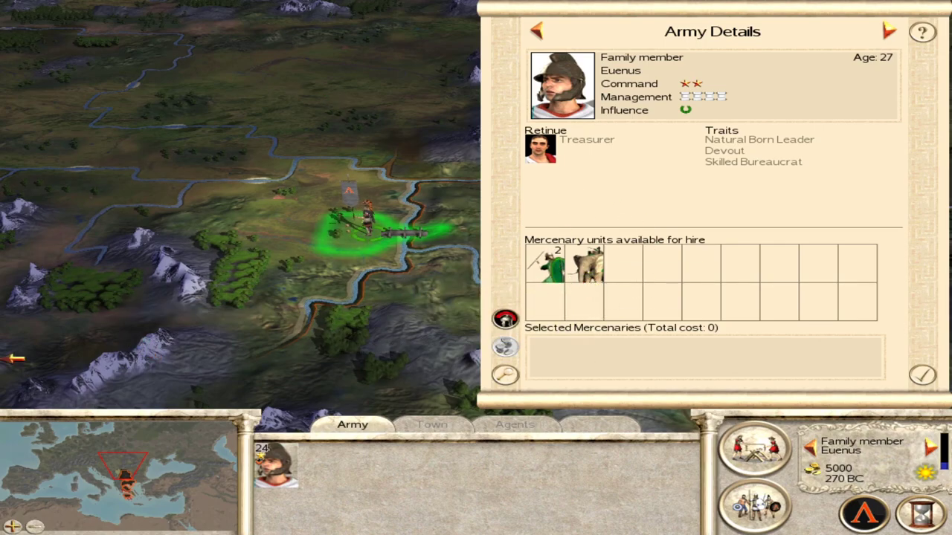
pyautogui.moveTo(2, 353)
pyautogui.press('Home')
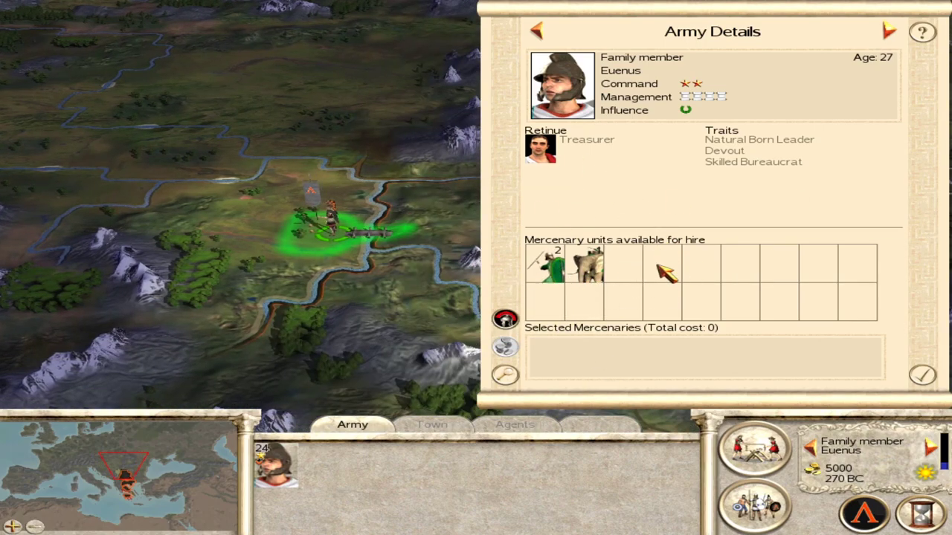
# Examine the unit details of the Mercenary War Elephants and the Illyrian Mercenaries, including experience, recruitment cost and upkeep, and close them
pyautogui.rightClick(588, 273)
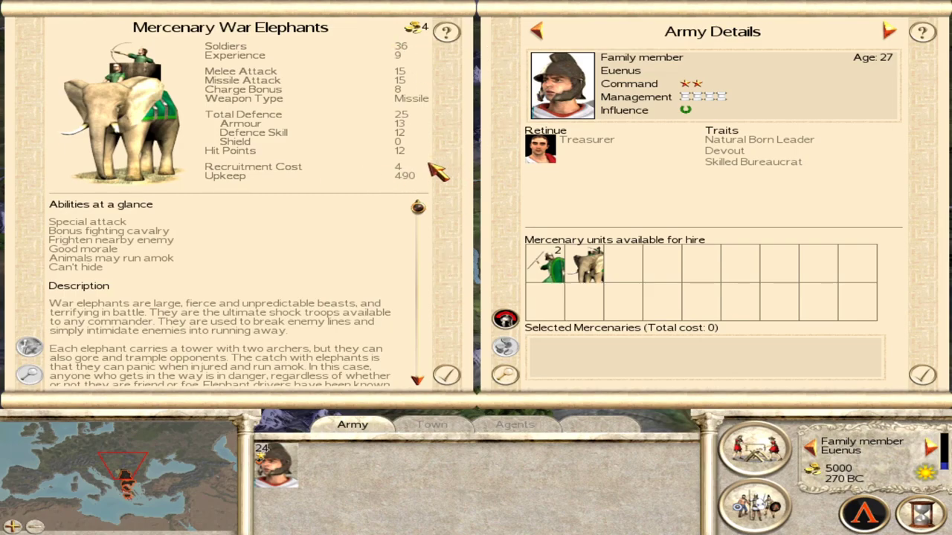
pyautogui.rightClick(549, 272)
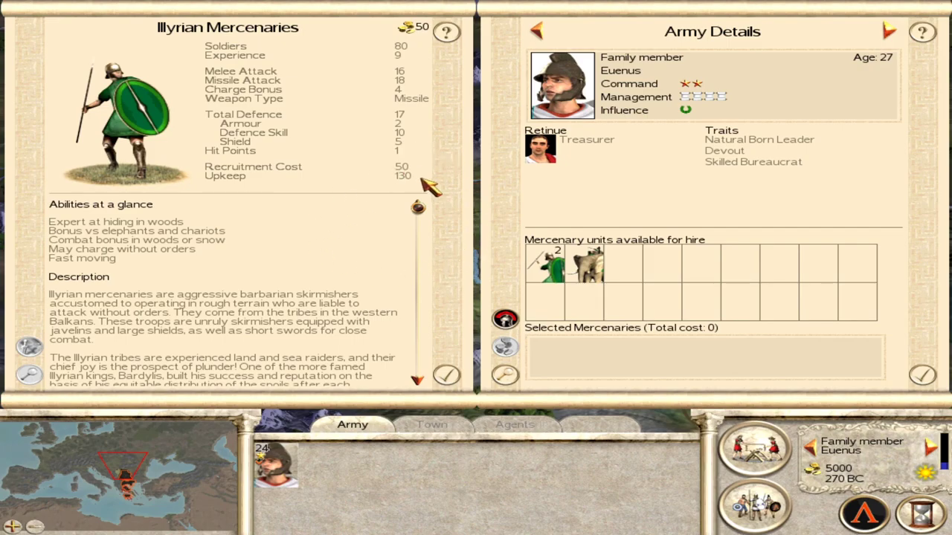
pyautogui.rightClick(587, 268)
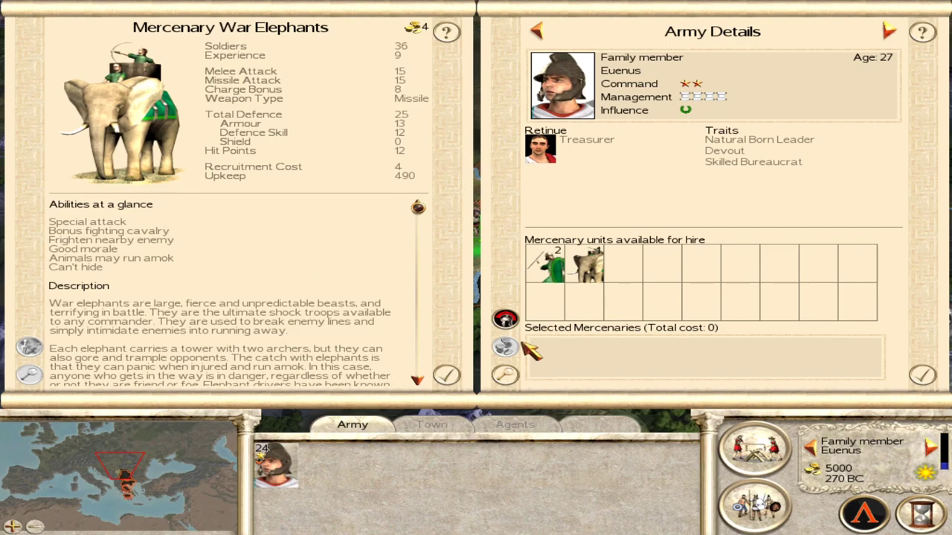
pyautogui.click(447, 376)
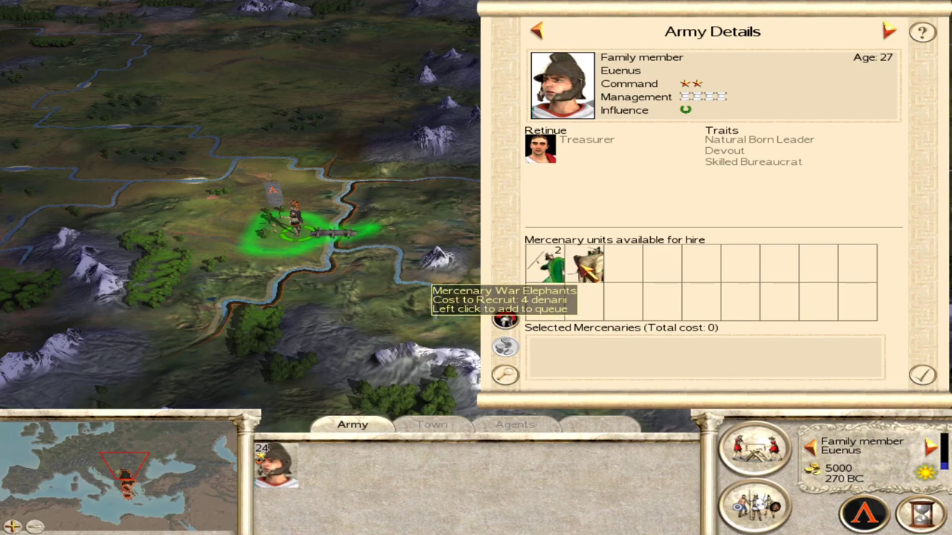
# Advance to the next turn and check the general's replenished mercenaries and the Mercenary War Elephants' unit details
pyautogui.press('Left')
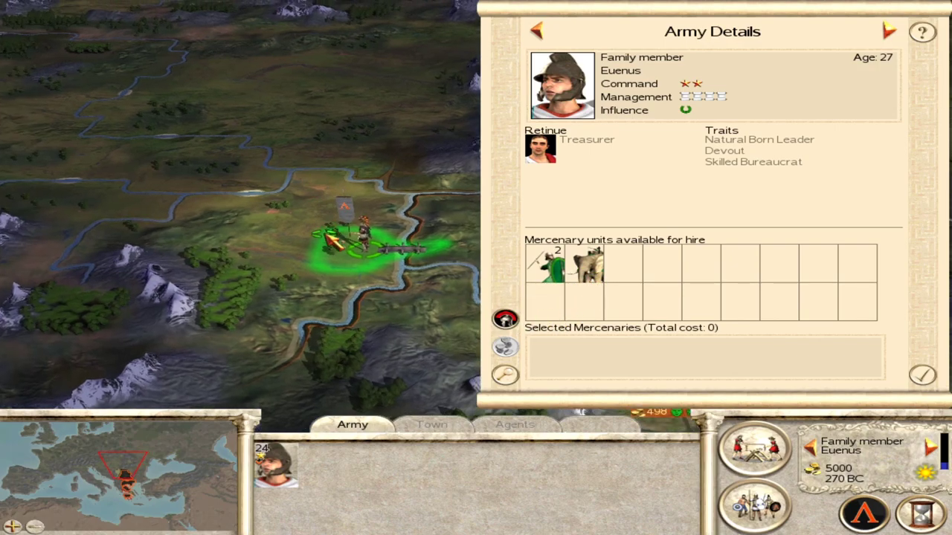
pyautogui.press('Right')
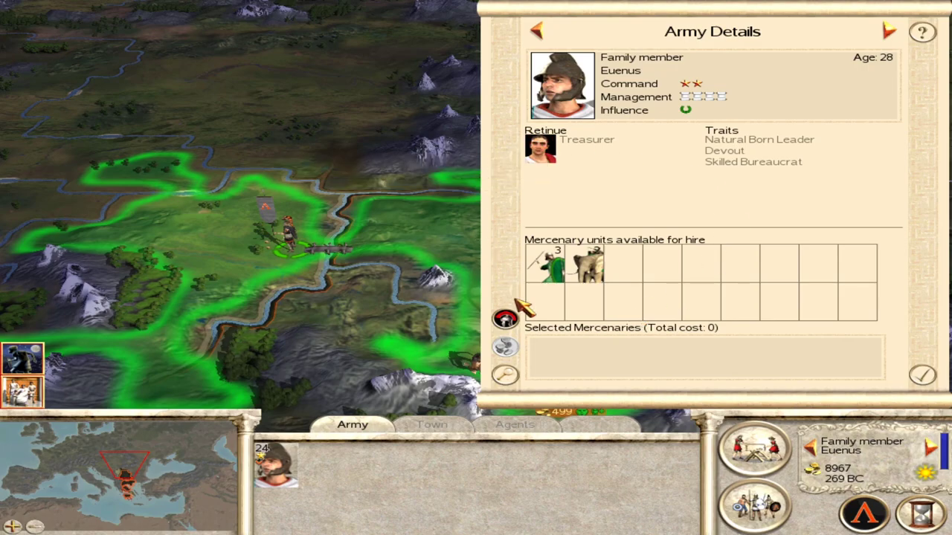
pyautogui.rightClick(595, 272)
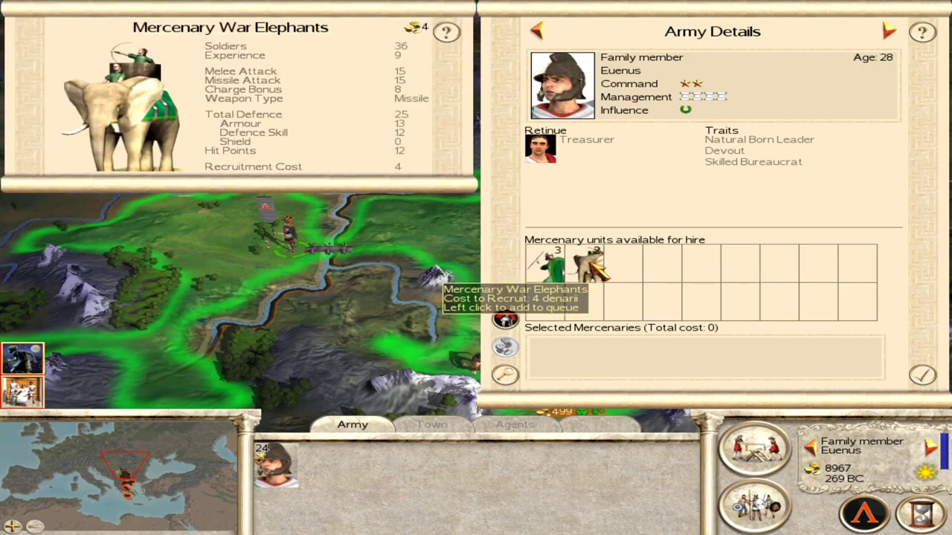
pyautogui.rightClick(593, 275)
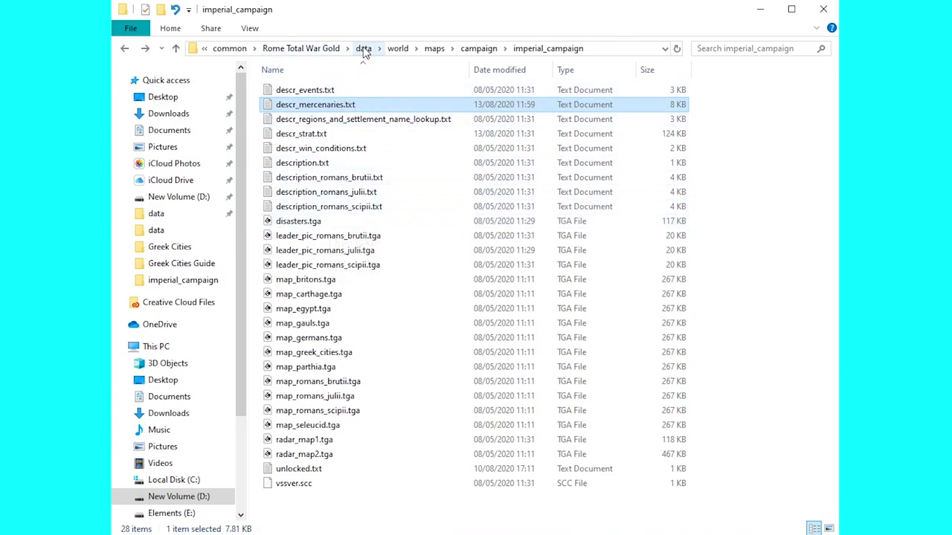
# Switch to File Explorer, go up to the game's data folder and open export_descr_unit.txt
pyautogui.click(365, 49)
pyautogui.scroll(-6, 365, 295)
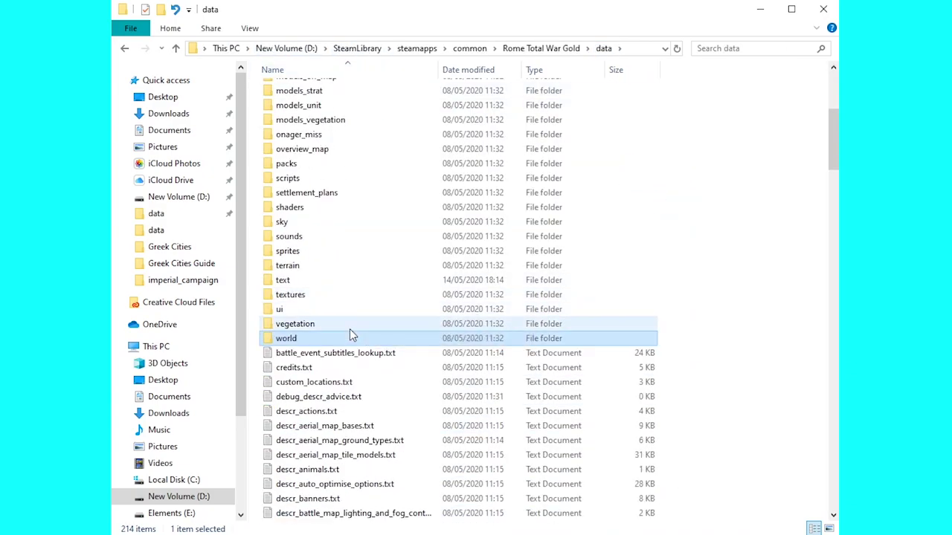
pyautogui.scroll(-12, 353, 338)
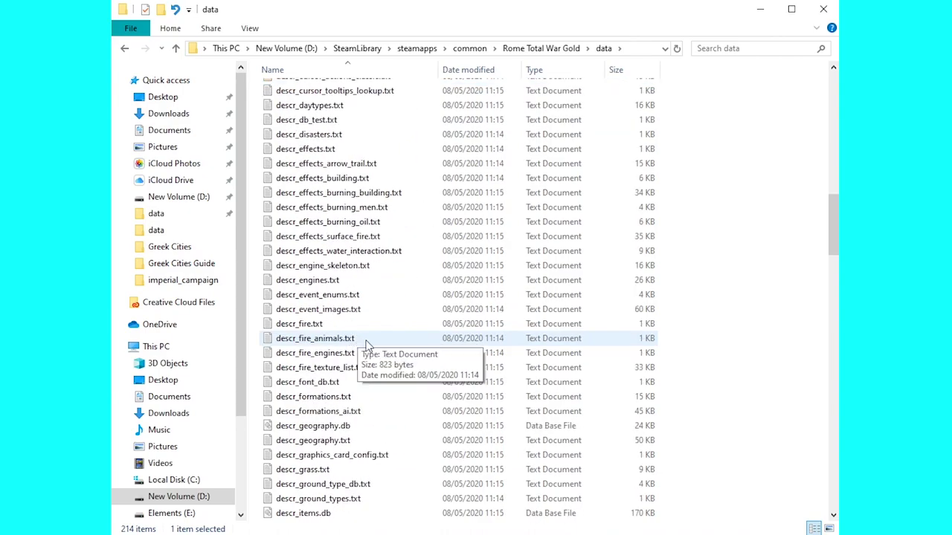
pyautogui.scroll(-16, 366, 345)
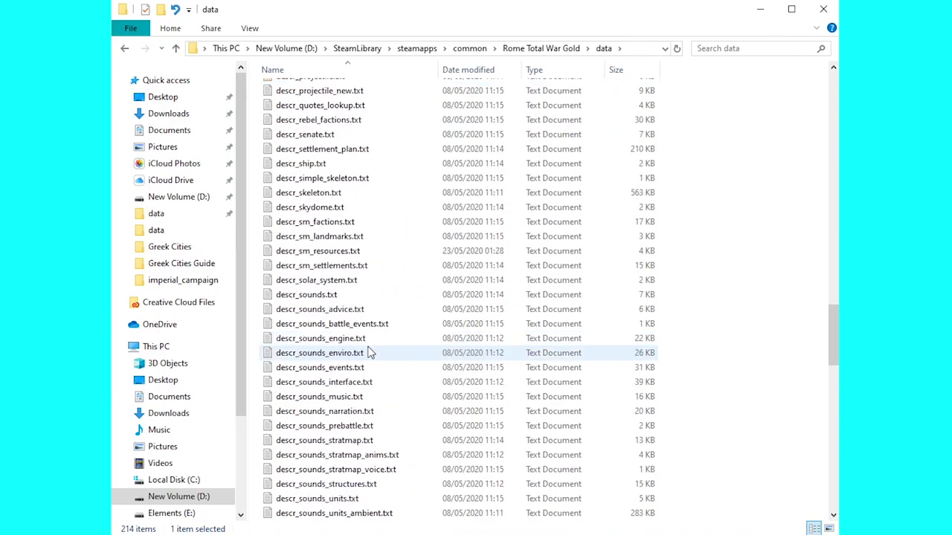
pyautogui.scroll(-16, 369, 353)
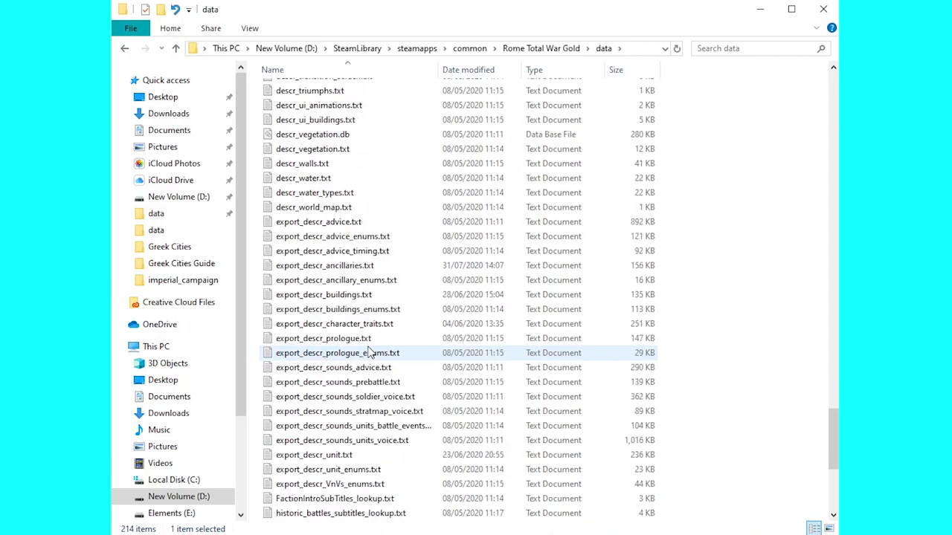
pyautogui.click(327, 461)
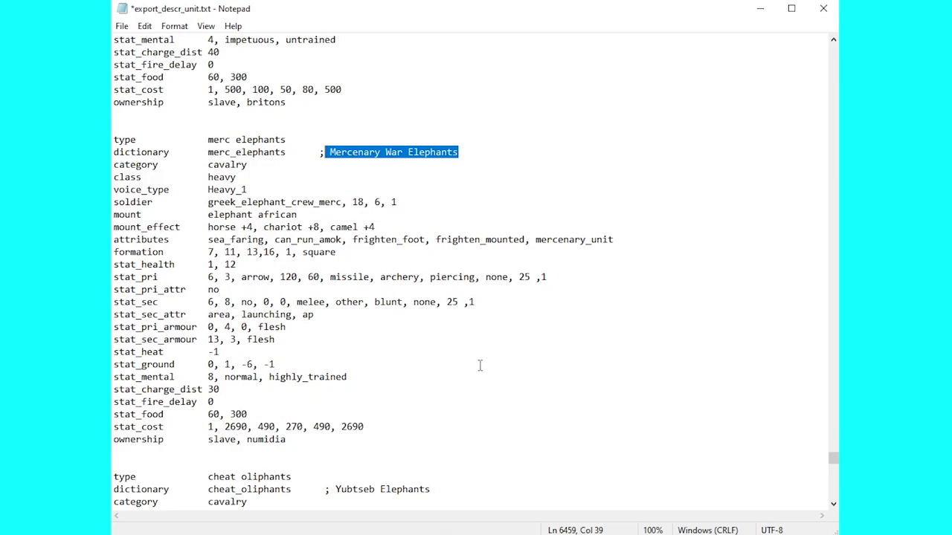
# Set the upkeep value in the merc elephants' stat_cost line to 0 and save export_descr_unit.txt
pyautogui.moveTo(276, 427); pyautogui.dragTo(258, 427)
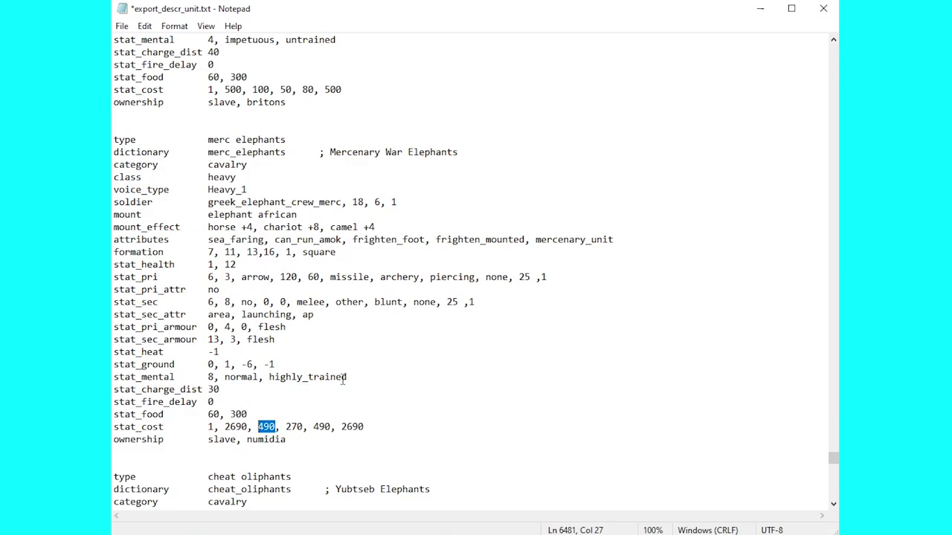
pyautogui.write('0')
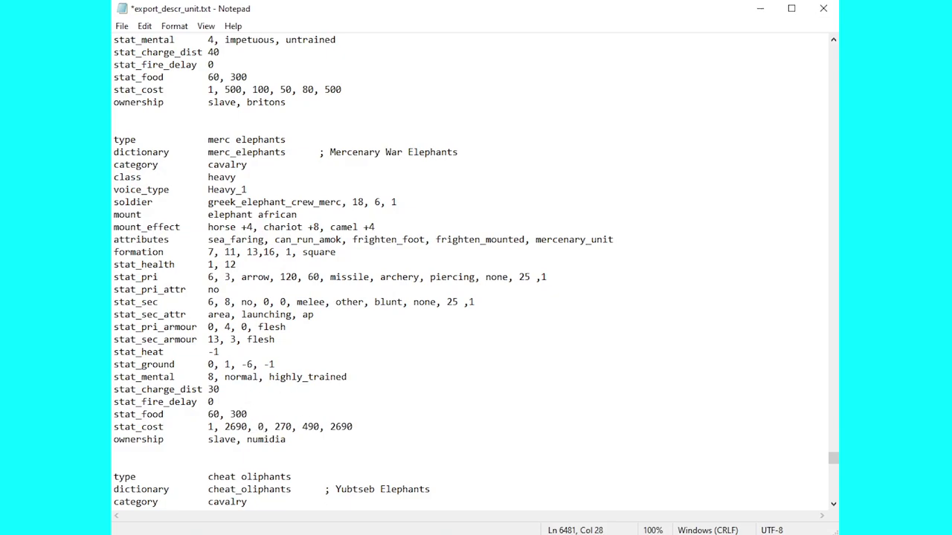
pyautogui.click(121, 26)
pyautogui.click(164, 90)
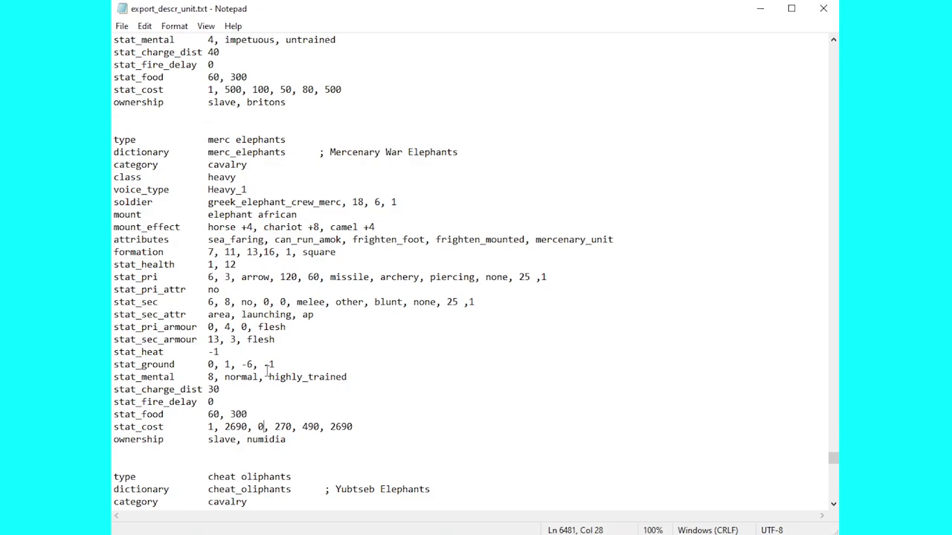
# Return to descr_mercenaries.txt and review the other regions' mercenary pools, including Greece, Syria, Aegean and Egypt
pyautogui.hotkey('alt', 'Tab')
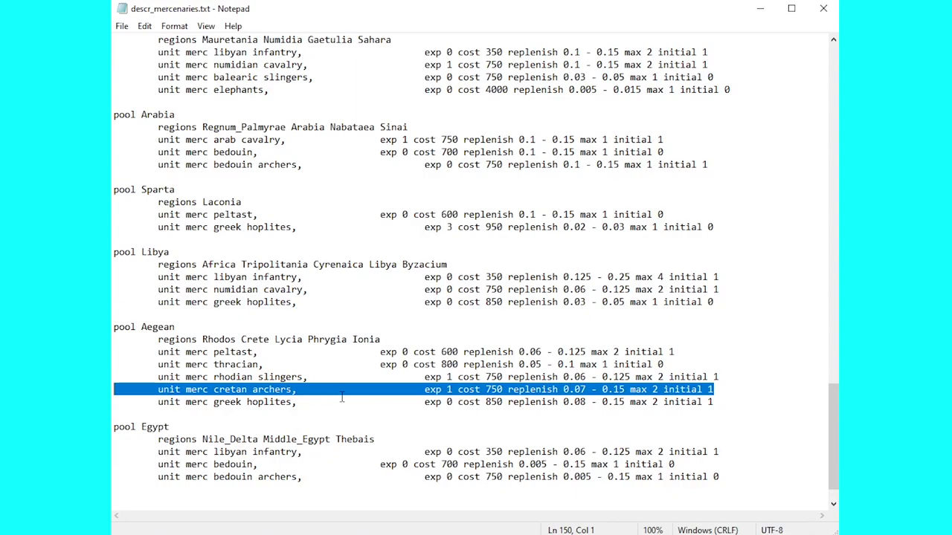
pyautogui.scroll(-1, 342, 398)
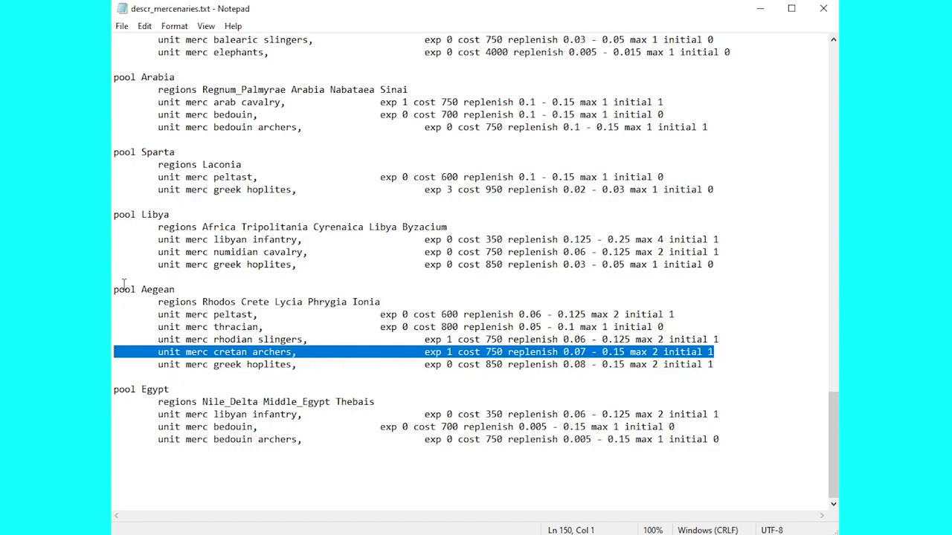
pyautogui.scroll(14, 195, 287)
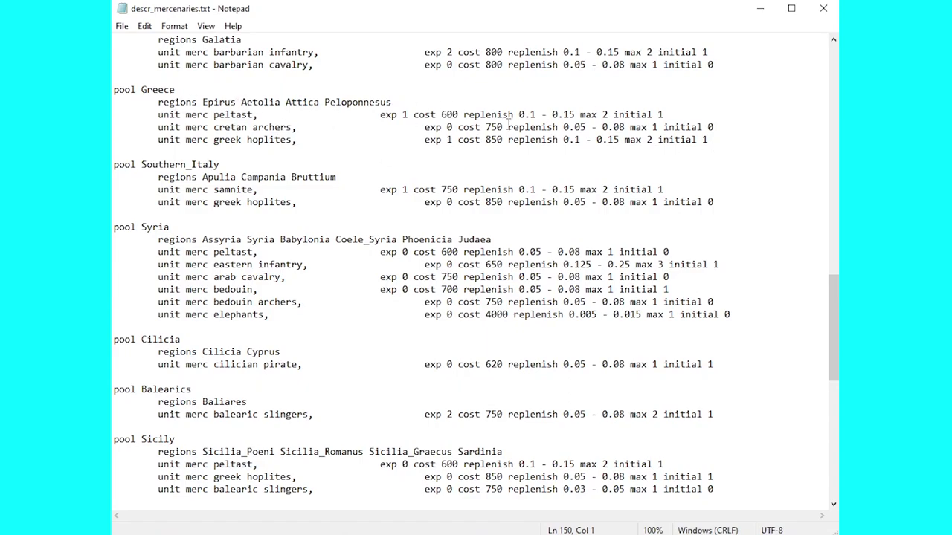
pyautogui.scroll(-14, 348, 434)
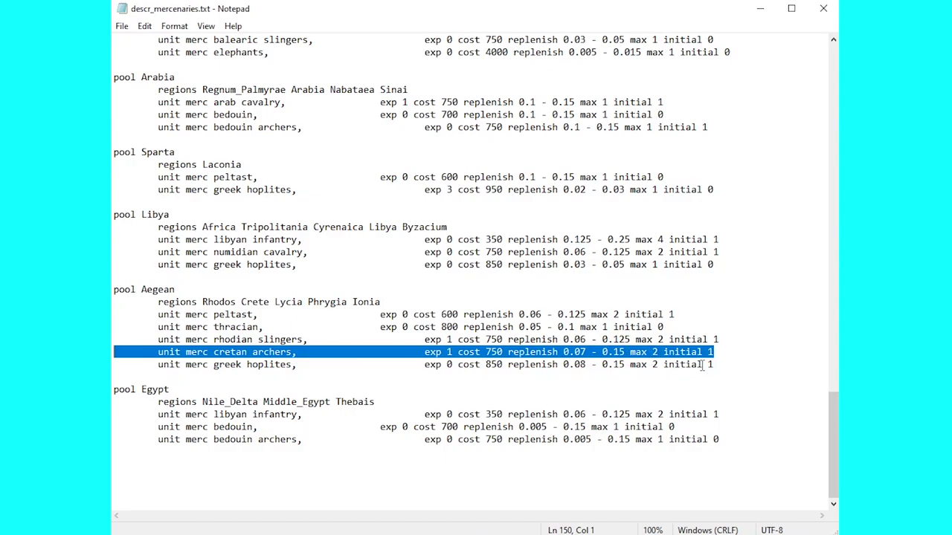
# In the Greece pool of descr_mercenaries.txt, set the cretan archers' line to replenish 1 - 1, max 10 and initial 2
pyautogui.press('F3')
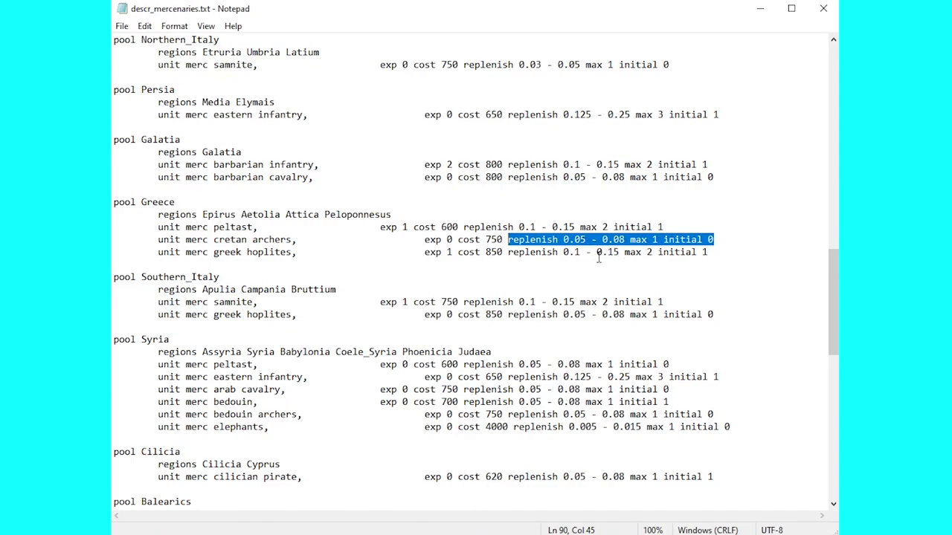
pyautogui.press('Up')
pyautogui.press('Up')
pyautogui.press('Up')
pyautogui.press('Home')
pyautogui.hotkey('shift', 'End')
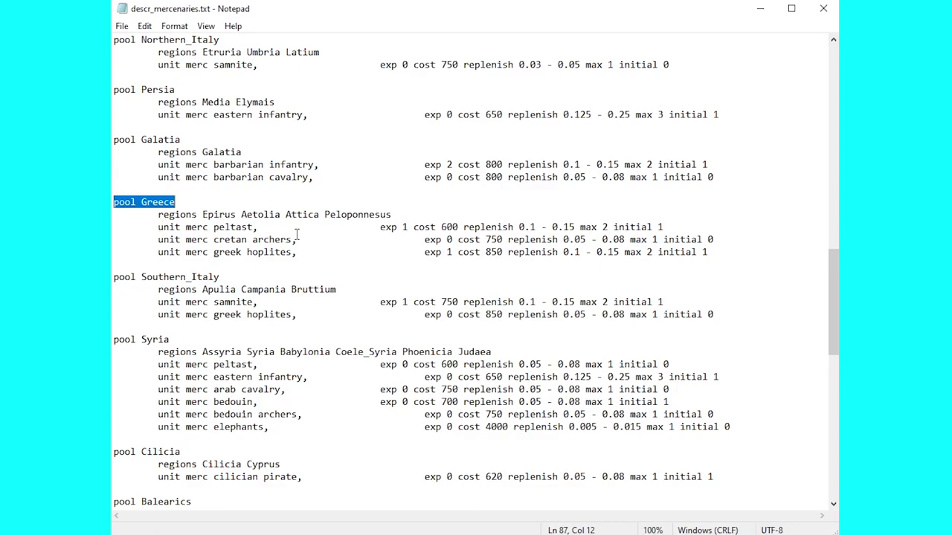
pyautogui.hotkey('ctrl', 'z')
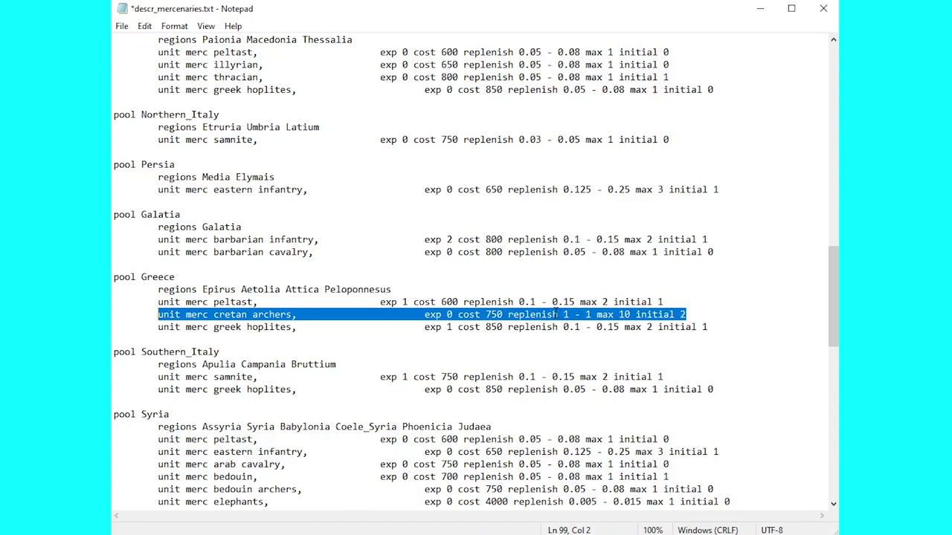
pyautogui.moveTo(563, 315); pyautogui.dragTo(592, 313)
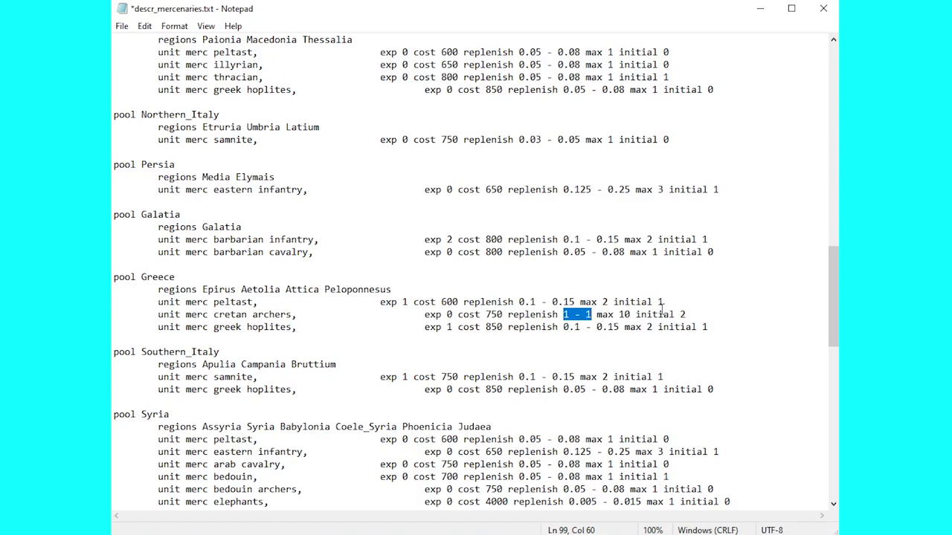
# In the Illyria pool, set the cost of sarmatian cavalry and horse archers to 100 and of elephants to 400
pyautogui.scroll(10, 414, 499)
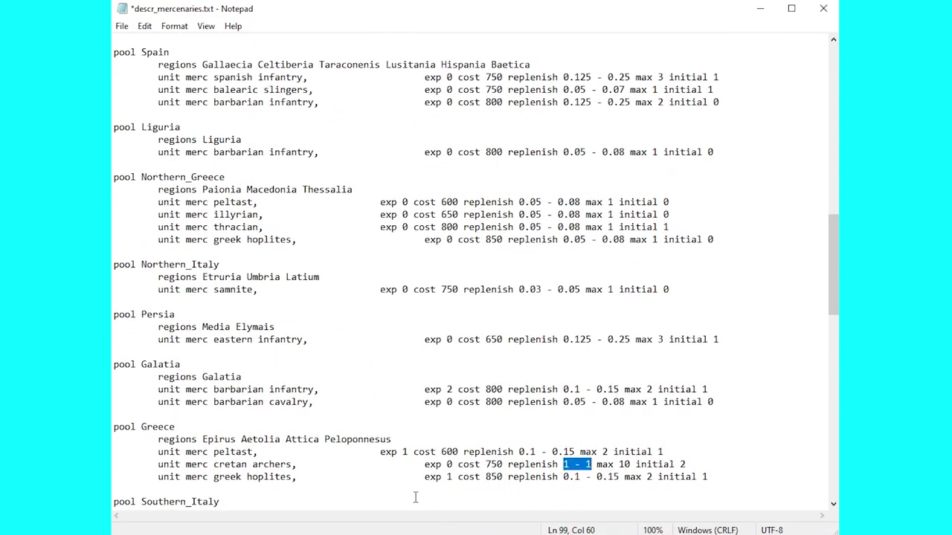
pyautogui.scroll(4, 383, 528)
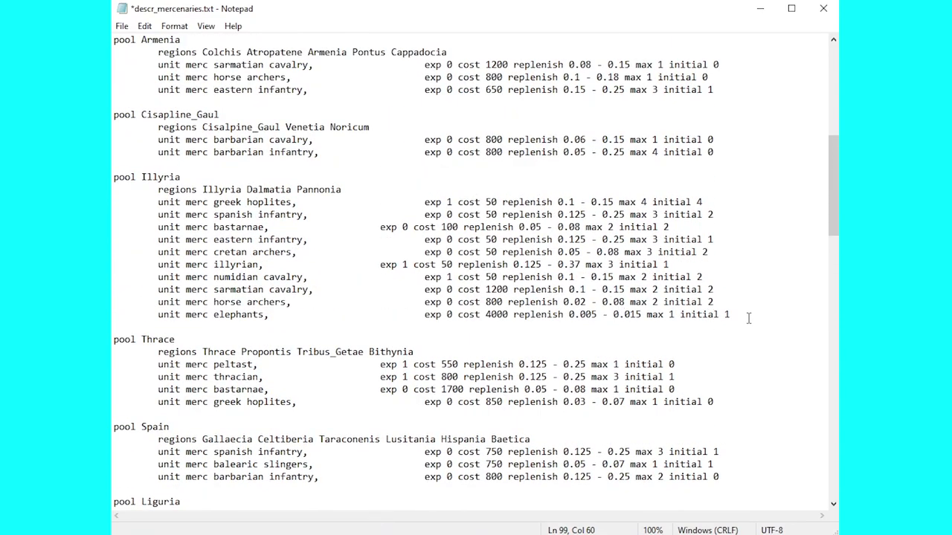
pyautogui.moveTo(747, 318); pyautogui.dragTo(157, 189)
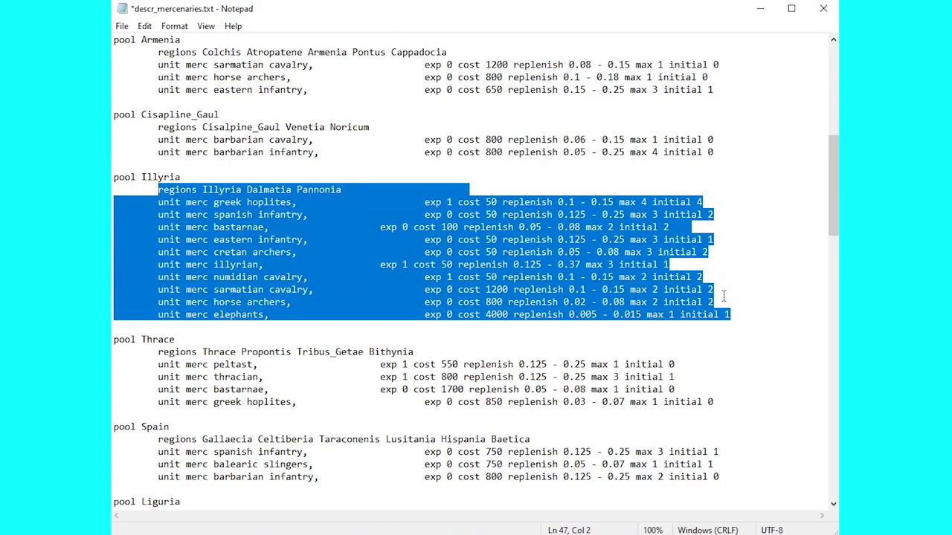
pyautogui.click(664, 302)
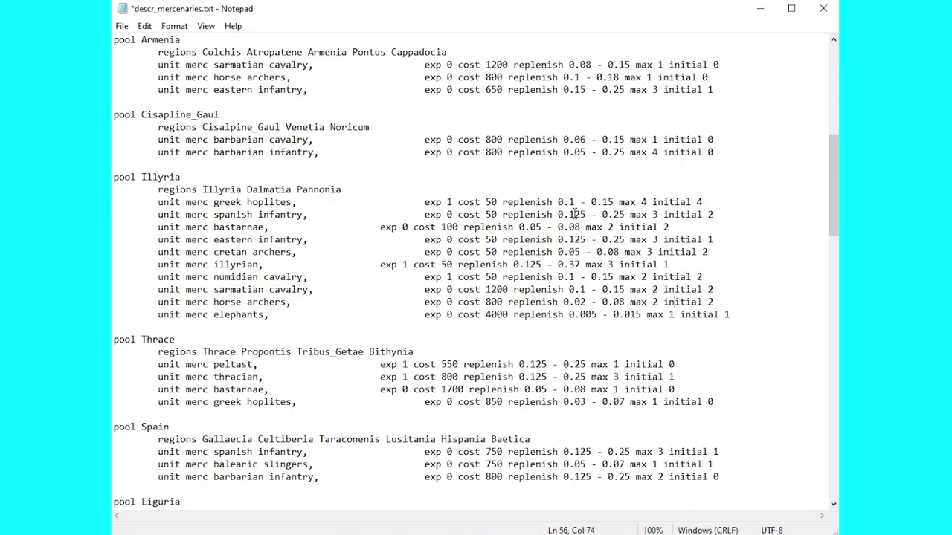
pyautogui.scroll(1, 636, 332)
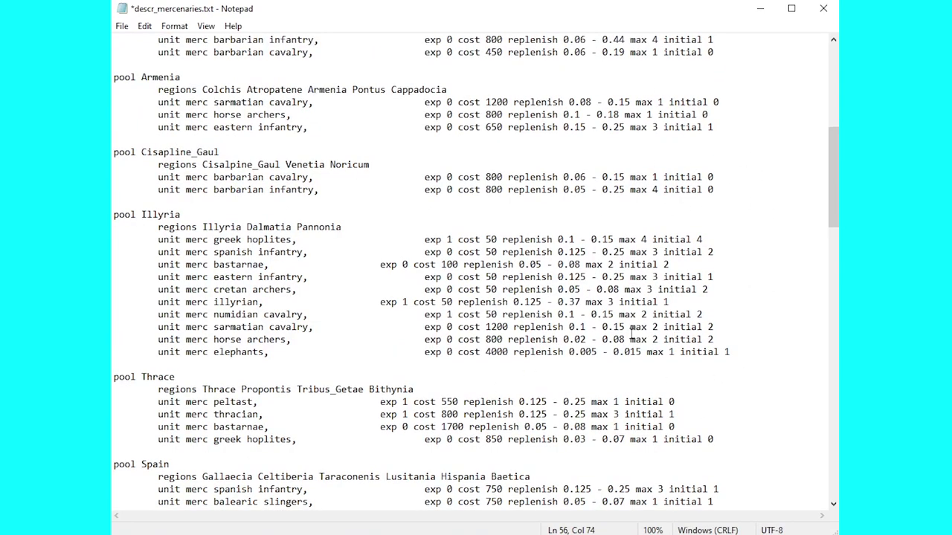
pyautogui.doubleClick(699, 238)
pyautogui.click(491, 326)
pyautogui.press('BackSpace')
pyautogui.press('BackSpace')
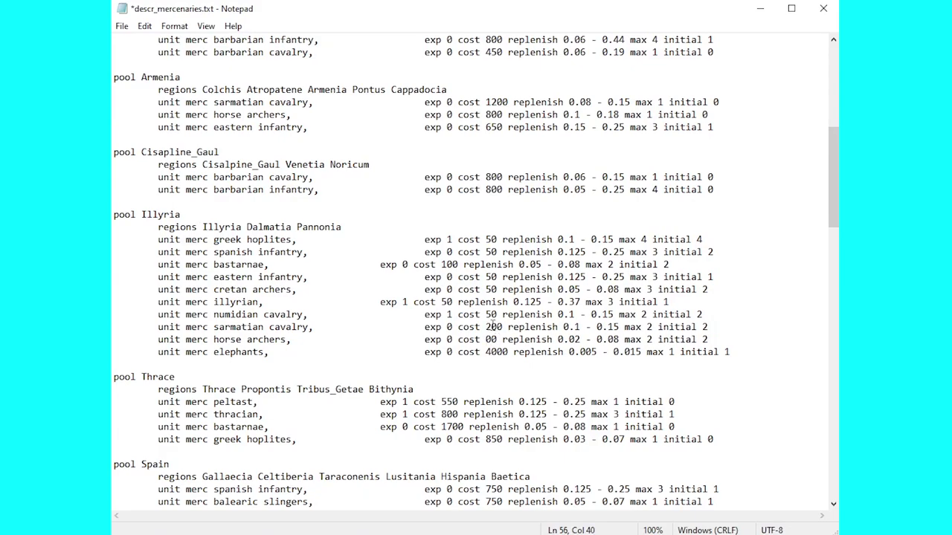
pyautogui.press('BackSpace')
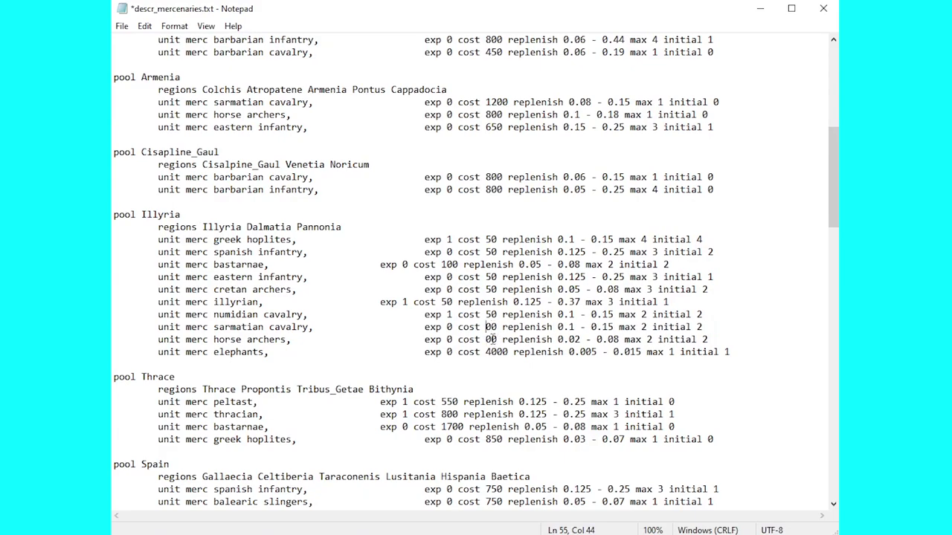
pyautogui.write('1')
pyautogui.write('1')
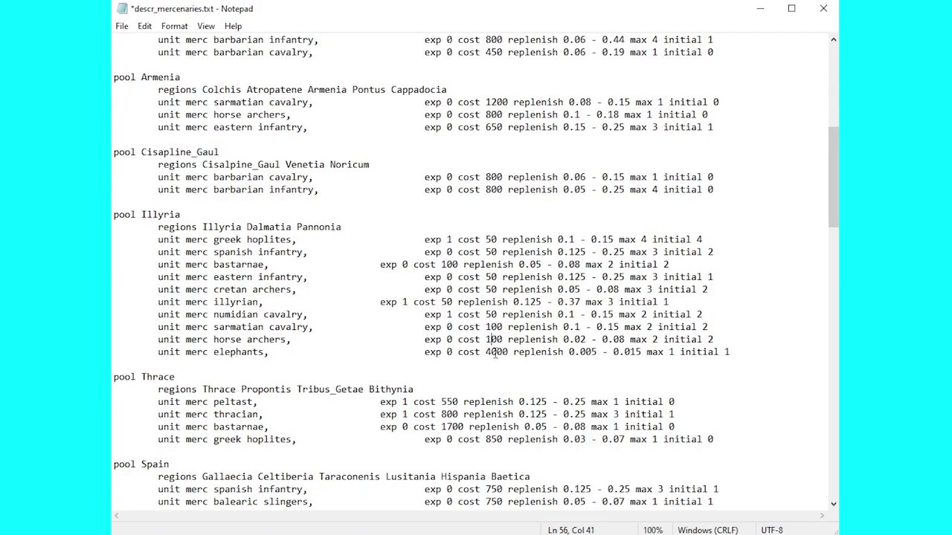
pyautogui.click(496, 352)
pyautogui.press('BackSpace')
# Switch to the game, check the Cretan Archers offered to the general beside Corinth, and advance two turns to see them replenish
pyautogui.click(714, 392)
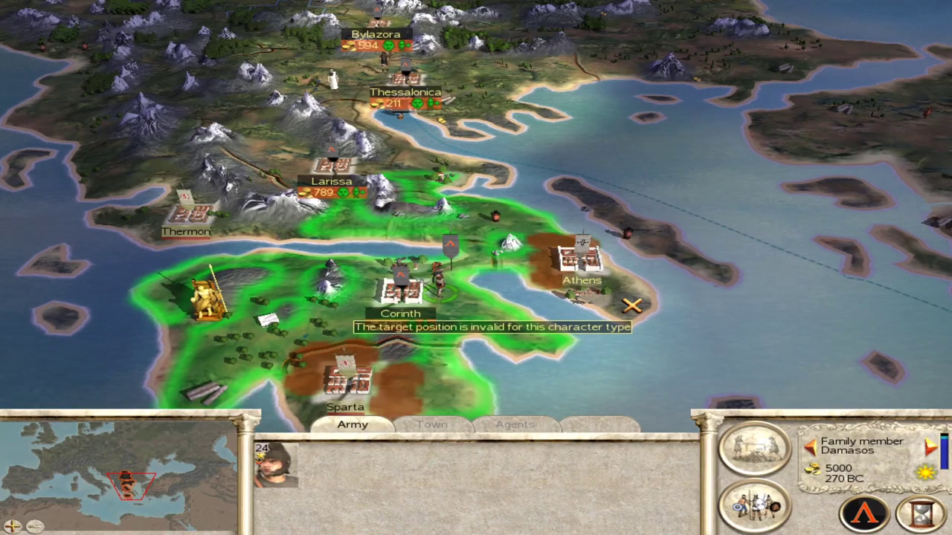
pyautogui.click(772, 516)
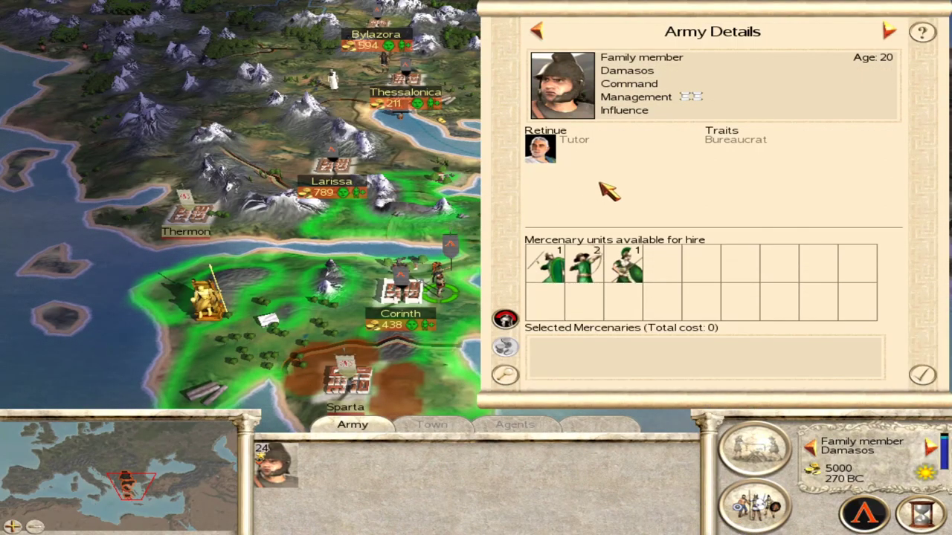
pyautogui.rightClick(594, 279)
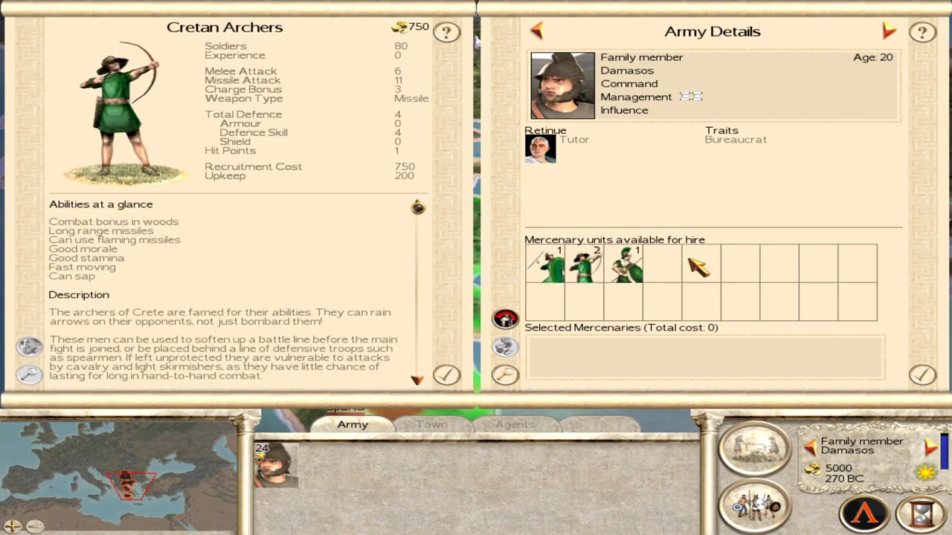
pyautogui.click(469, 373)
pyautogui.click(921, 513)
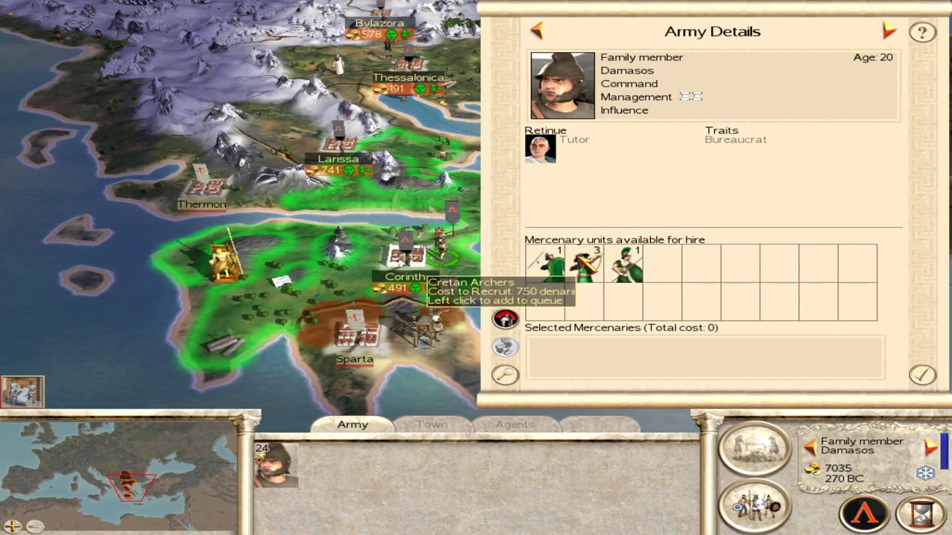
pyautogui.click(924, 513)
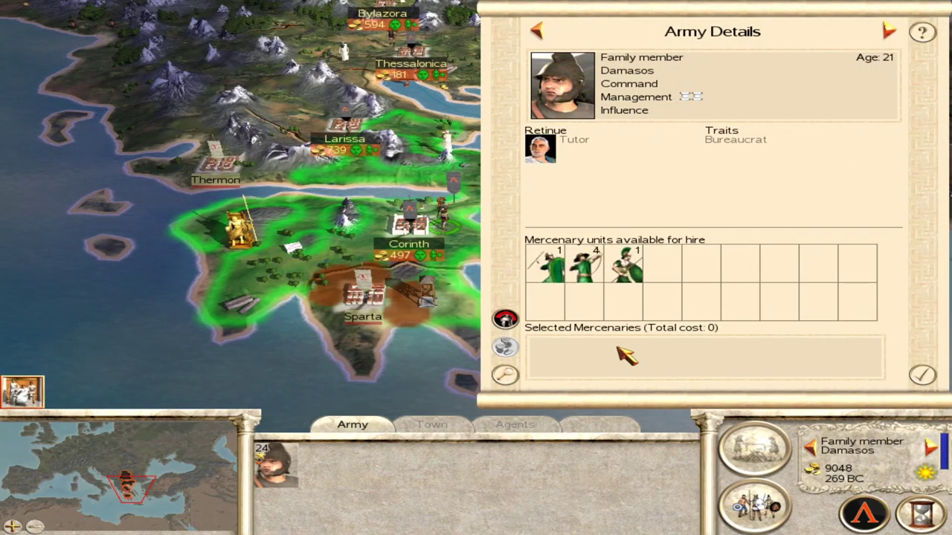
# Open mercenary recruitment for the general northwest of Bylazora and check the Mercenary War Elephants' cost and upkeep
pyautogui.press('Up')
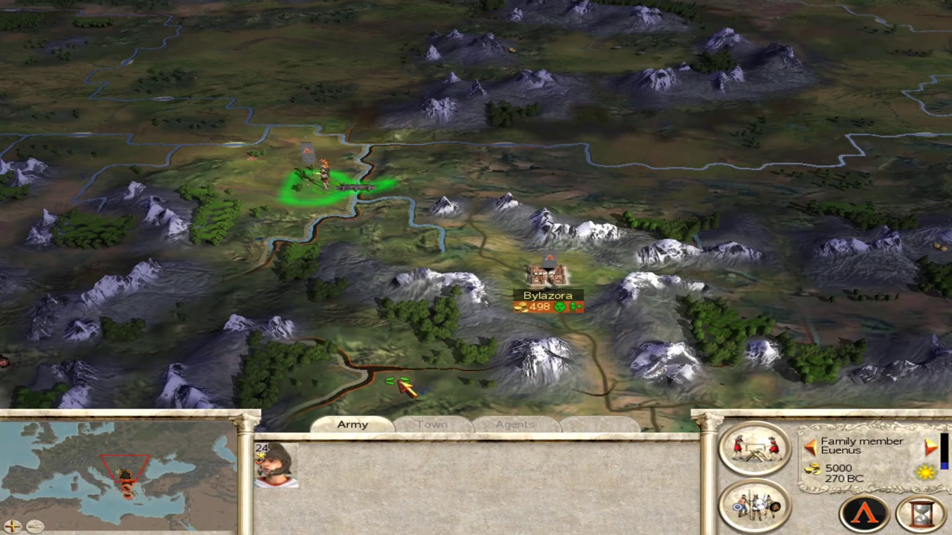
pyautogui.click(755, 505)
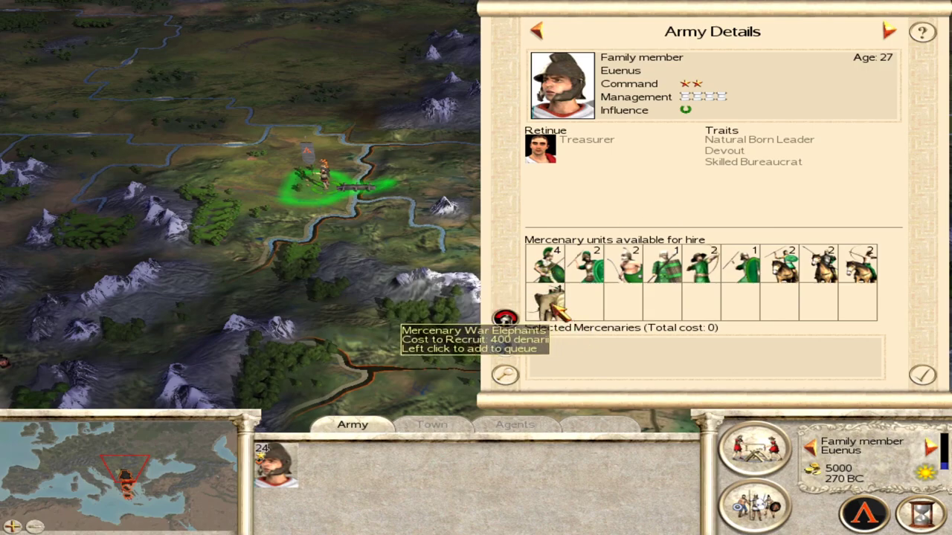
pyautogui.rightClick(553, 305)
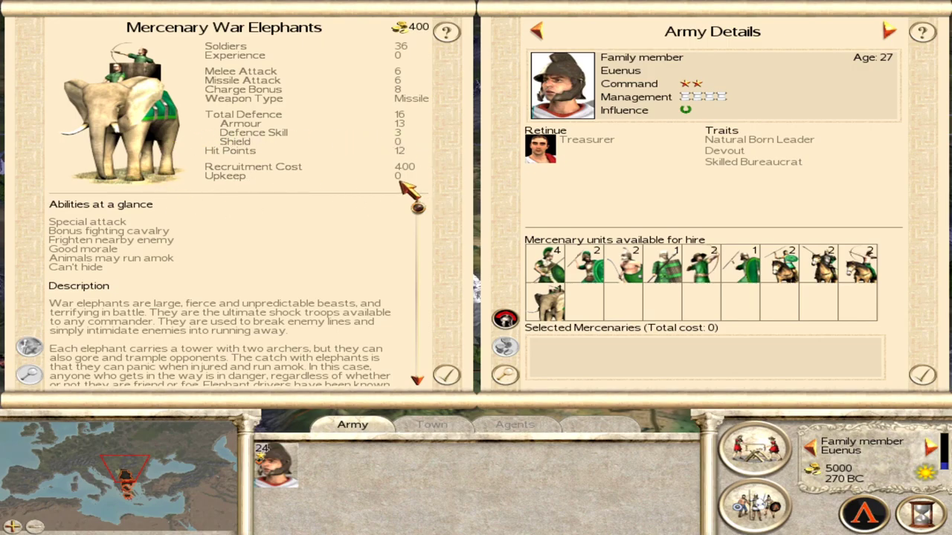
pyautogui.click(447, 375)
# Hire four Mercenary Hoplites, two Spanish infantry, two Bastarnae Mercenaries and one eastern infantry unit for this general
pyautogui.click(552, 269)
pyautogui.click(552, 269)
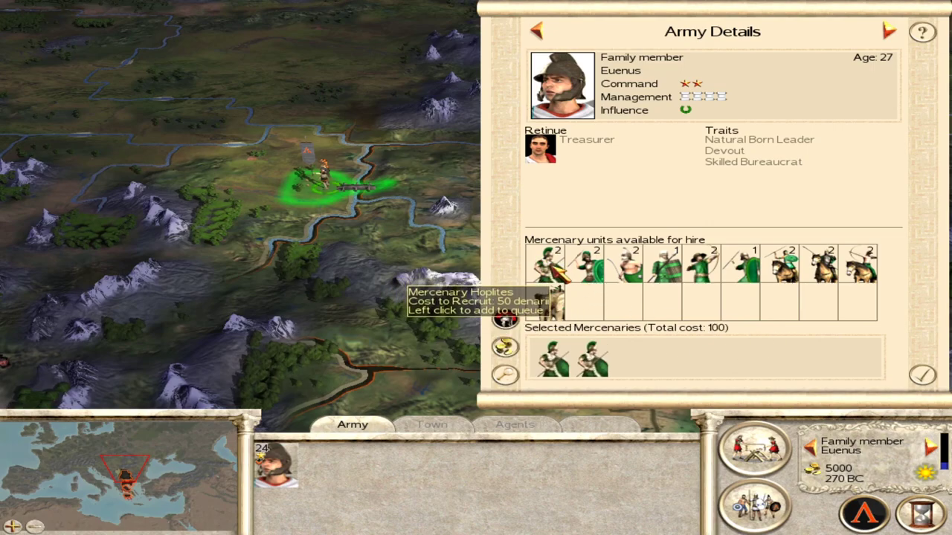
pyautogui.click(552, 270)
pyautogui.click(551, 269)
pyautogui.click(588, 268)
pyautogui.click(587, 267)
pyautogui.click(625, 276)
pyautogui.click(624, 276)
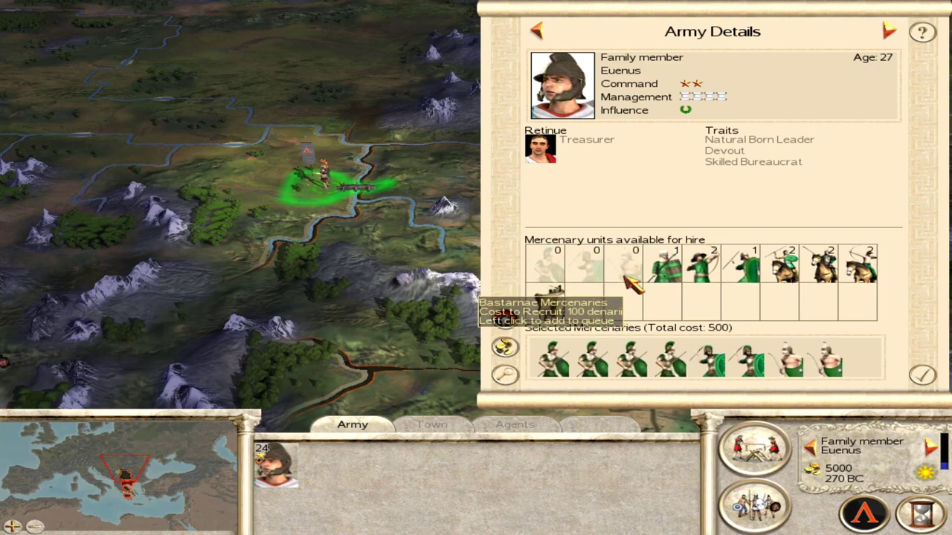
pyautogui.click(664, 269)
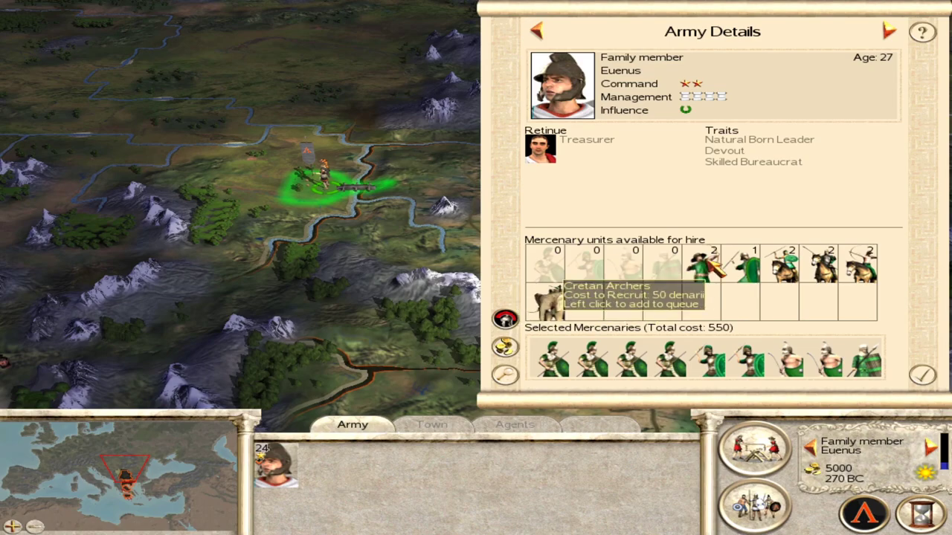
pyautogui.click(922, 375)
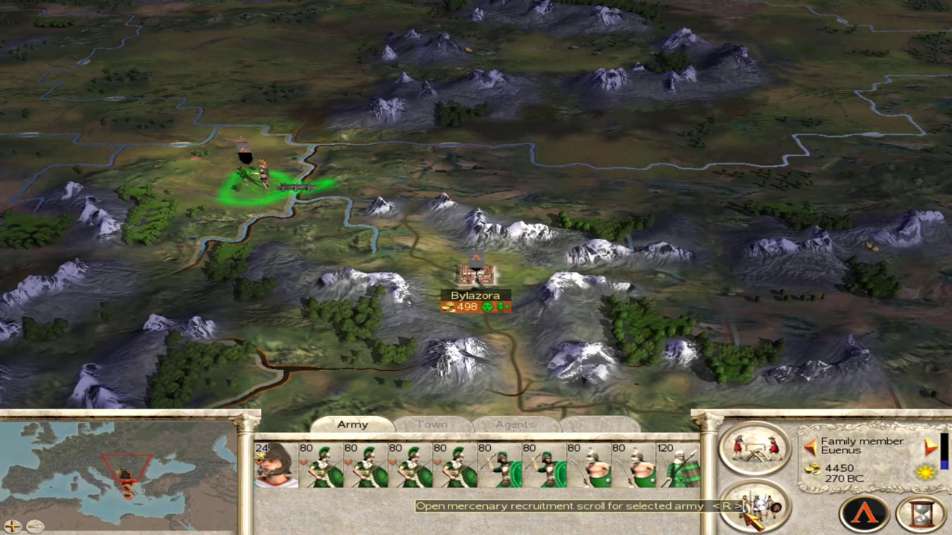
# Hire two Cretan Archers, one Illyrian unit, two Numidian Mercenaries, two Sarmatian cavalry and two horse archer units for the same army
pyautogui.click(751, 511)
pyautogui.click(548, 268)
pyautogui.click(549, 268)
pyautogui.click(587, 268)
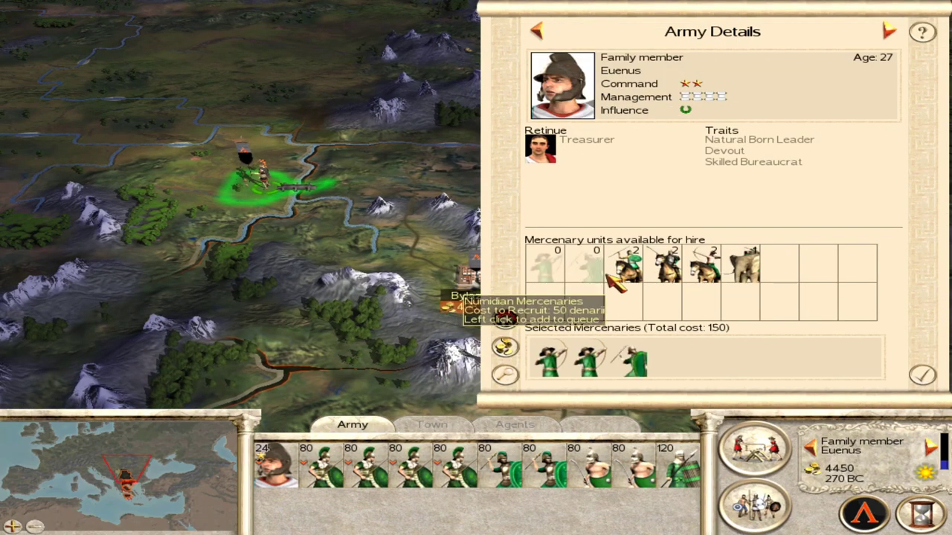
pyautogui.click(626, 269)
pyautogui.click(626, 269)
pyautogui.click(664, 269)
pyautogui.click(664, 269)
pyautogui.click(702, 269)
pyautogui.click(702, 269)
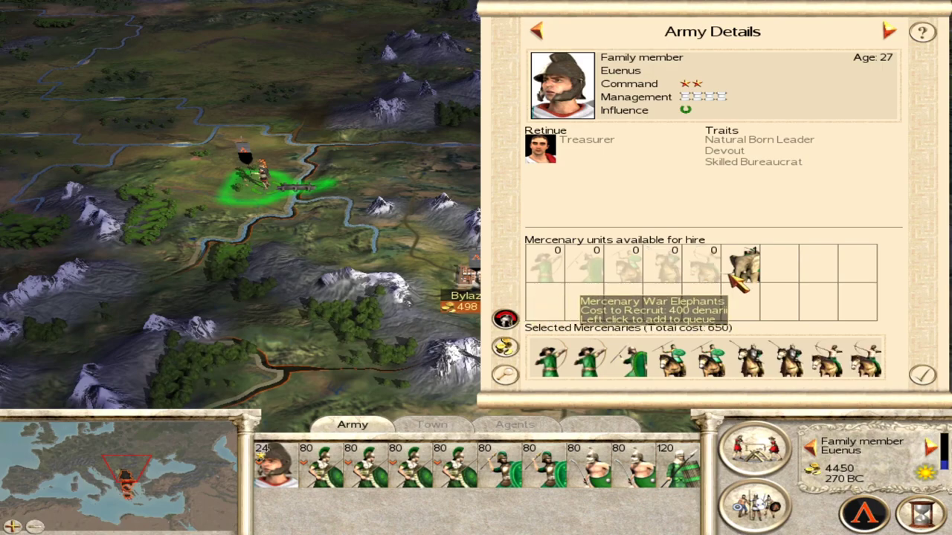
pyautogui.click(922, 375)
# Reopen mercenary recruitment for the army and hire one Mercenary War Elephants unit
pyautogui.click(751, 512)
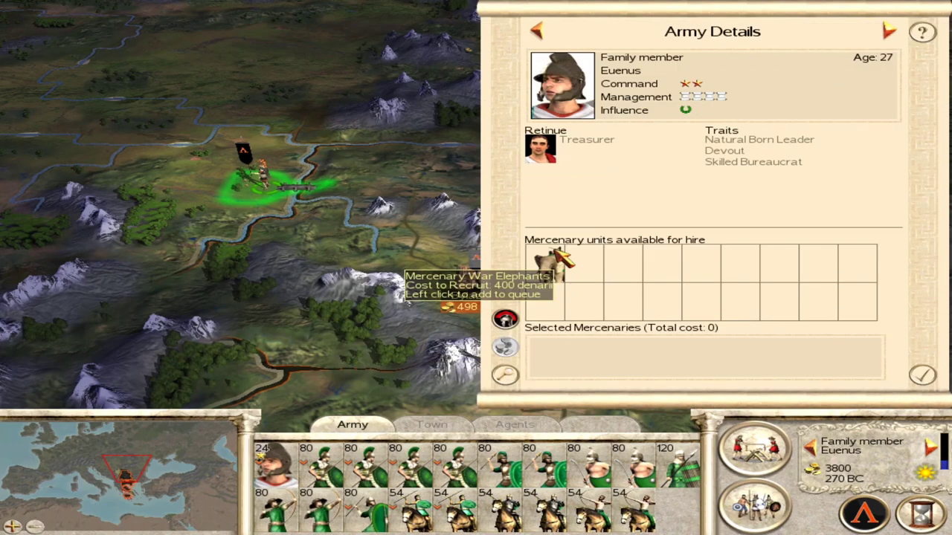
pyautogui.click(548, 269)
pyautogui.click(922, 376)
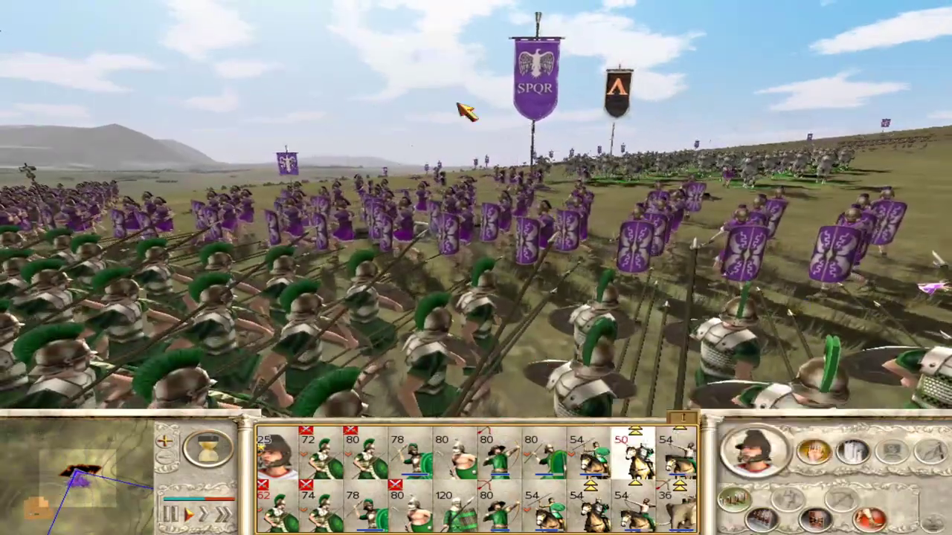
pyautogui.moveTo(327, 11)
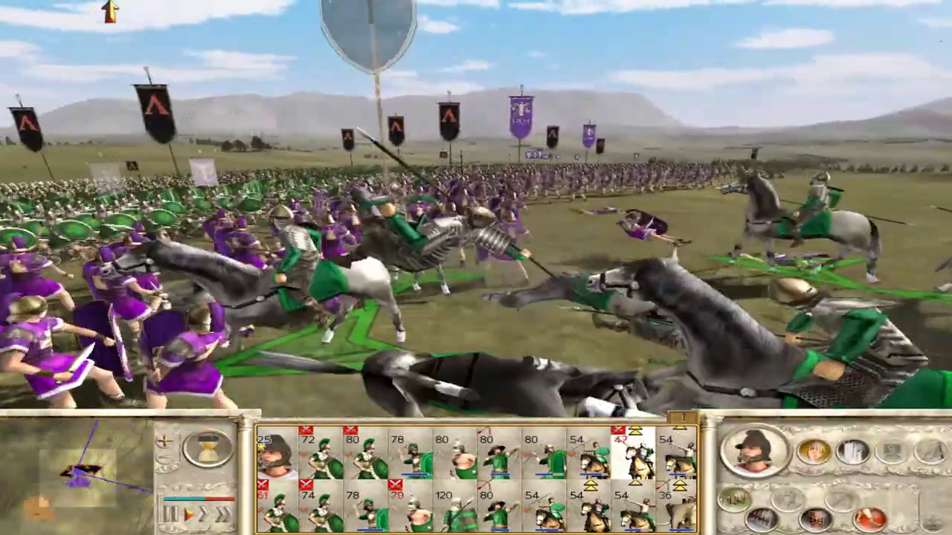